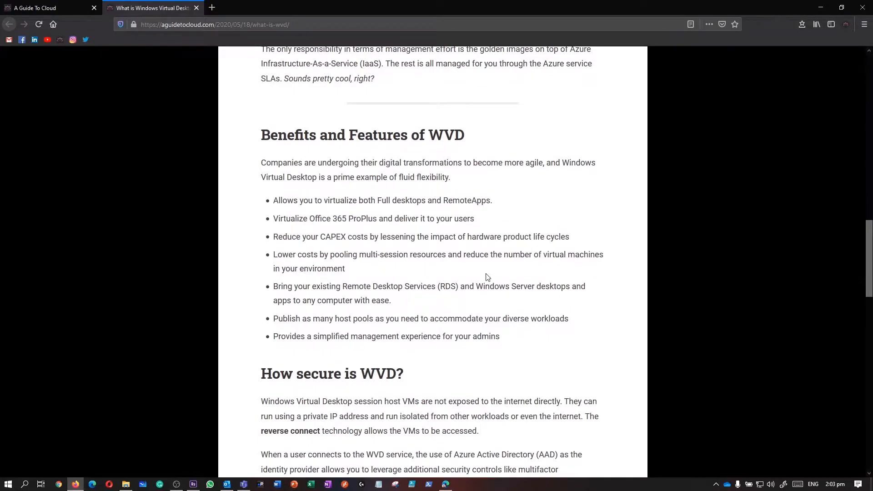
Step: Highlight the first three WVD benefit bullets, including Office 365 ProPlus, then scroll to the article's end
left_click_drag(274, 203, 449, 203)
left_click_drag(291, 220, 491, 224)
left_click_drag(330, 236, 486, 241)
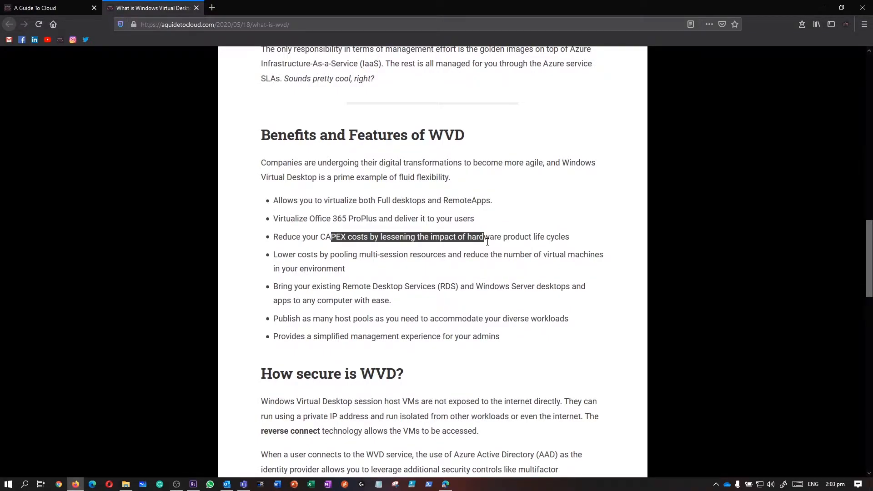
scroll(487, 245, "down", 5)
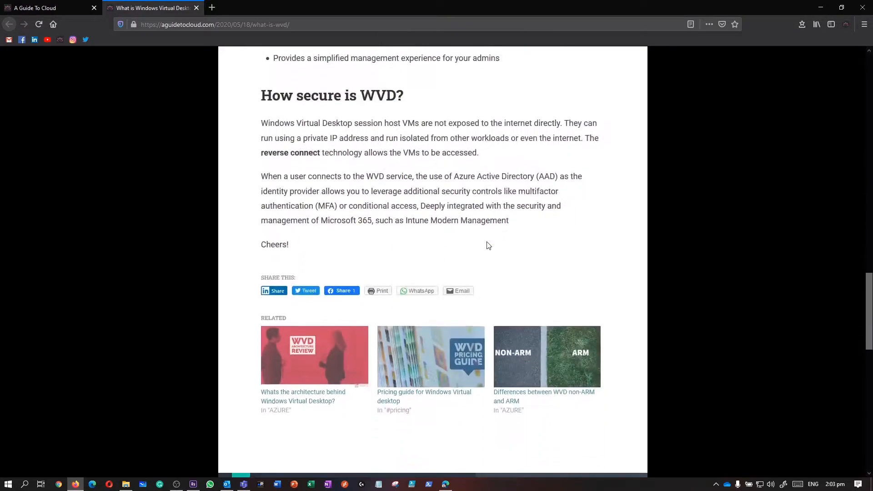
Step: Close the What is WVD article, then read the WVD architecture post in a new tab and close it
left_click(196, 10)
scroll(596, 250, "up", 2)
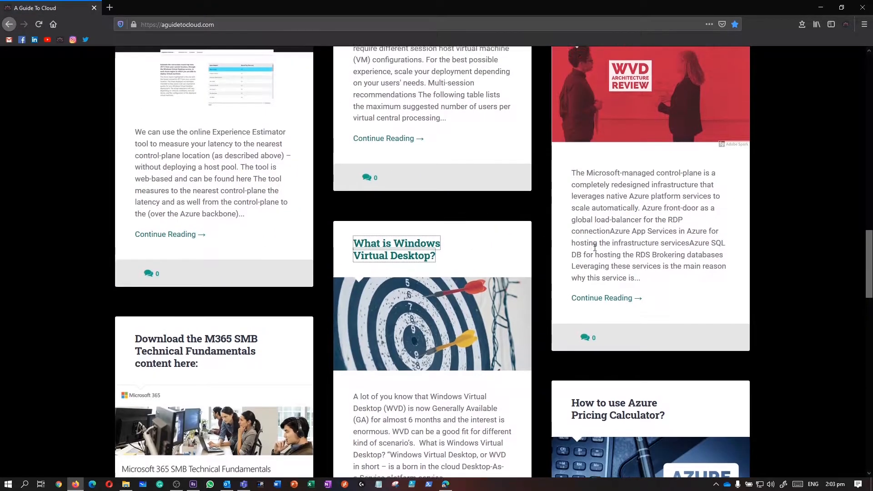
middle_click(646, 77)
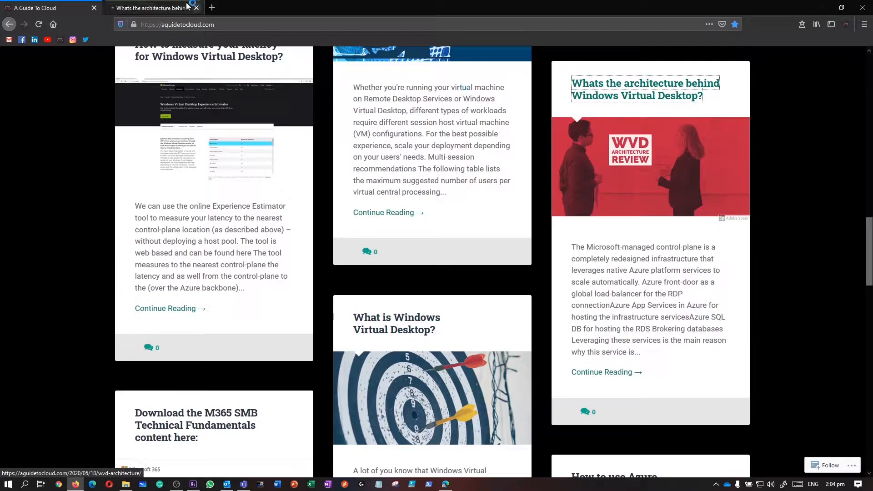
left_click(153, 8)
scroll(358, 230, "down", 4)
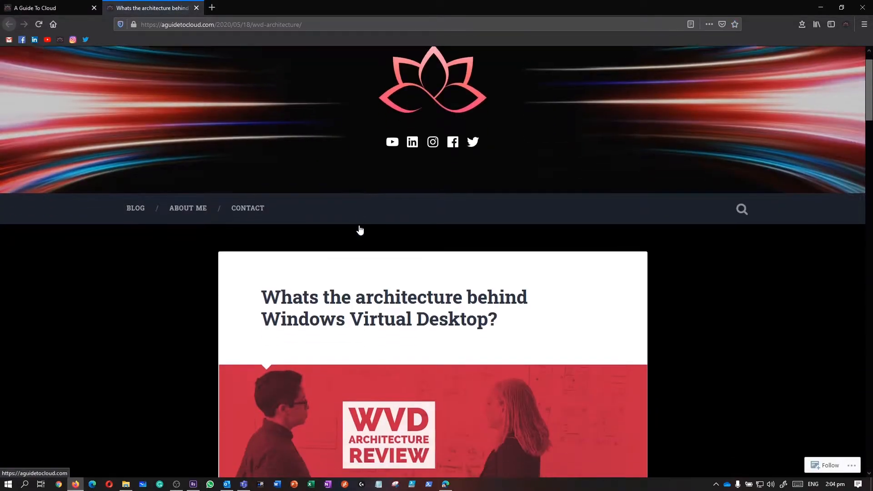
scroll(359, 228, "down", 8)
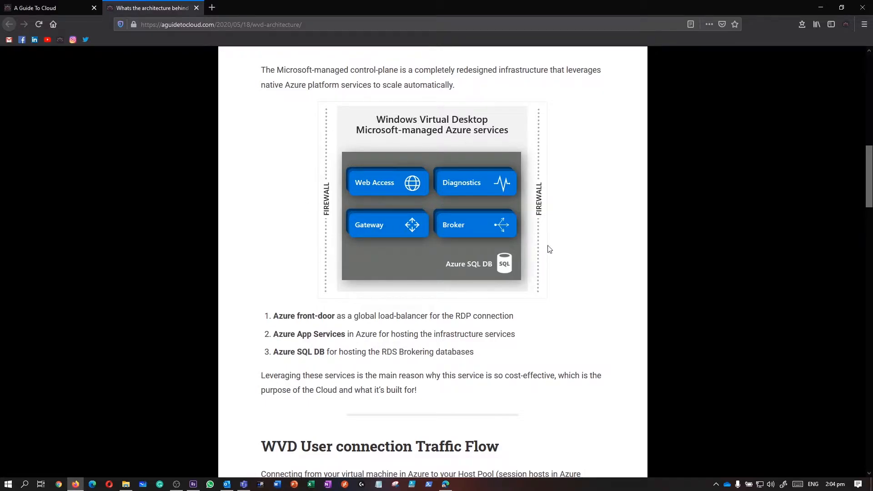
scroll(549, 249, "down", 8)
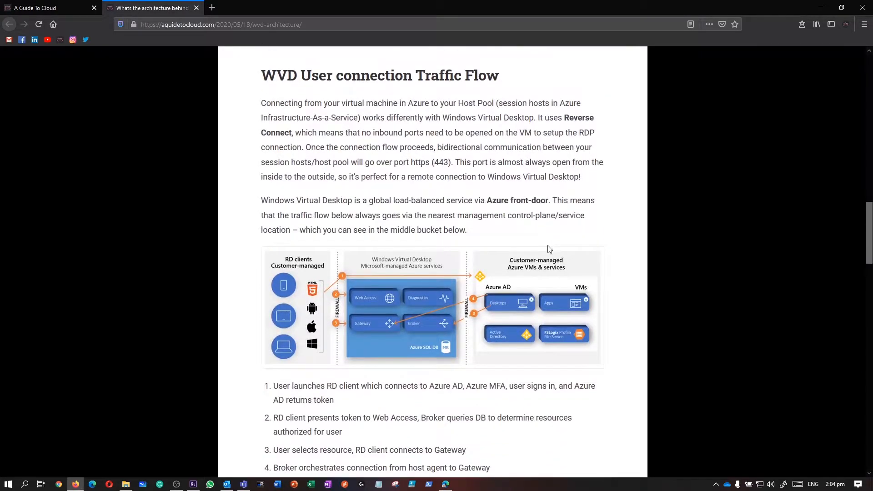
left_click(196, 8)
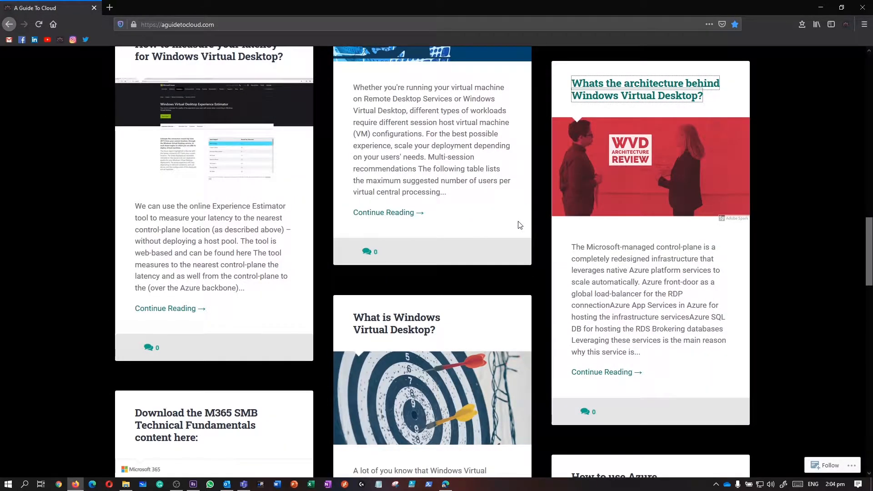
Step: Read the VM sizing guidelines post, highlighting its Multi-session recommendations heading, then close it
scroll(520, 225, "up", 3)
scroll(520, 225, "up", 2)
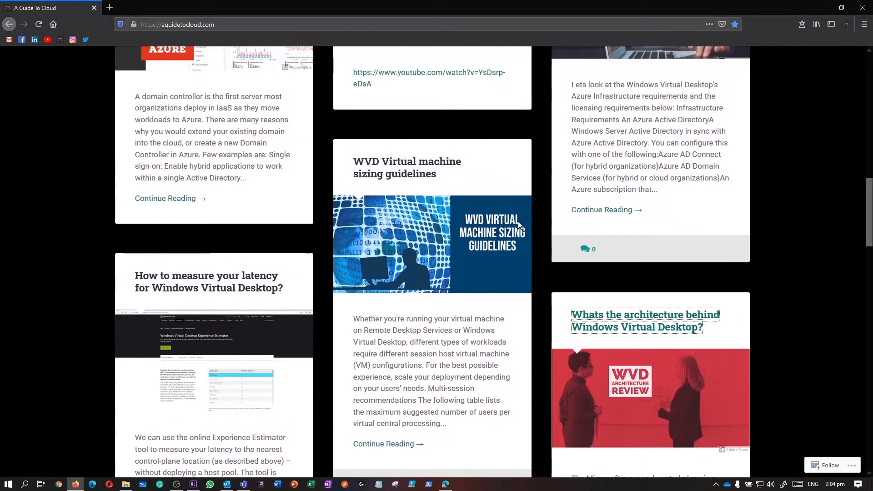
scroll(503, 171, "up", 1)
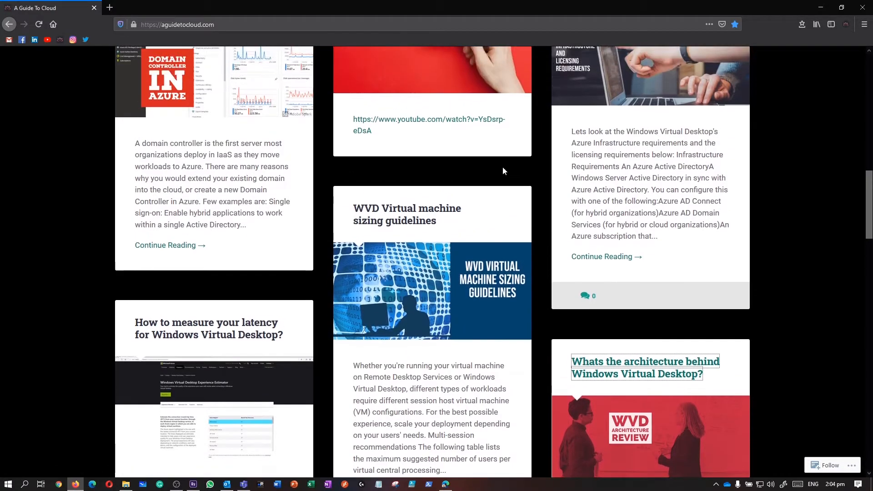
middle_click(425, 215)
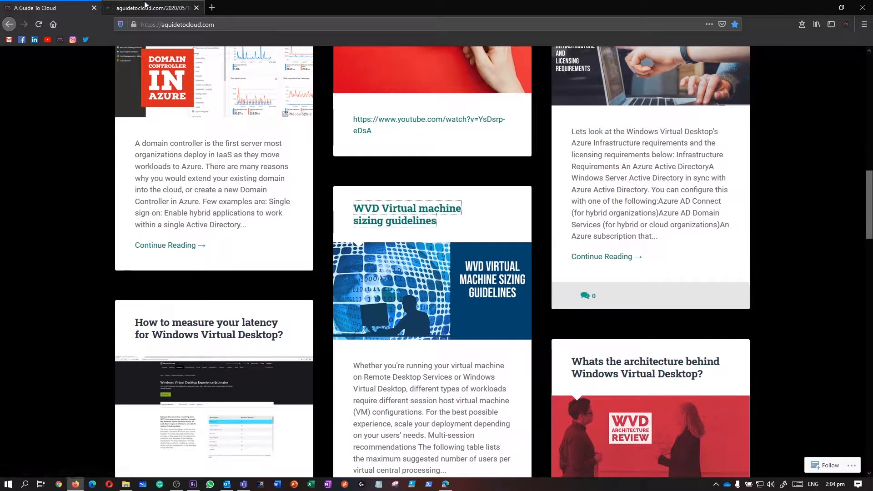
left_click(146, 6)
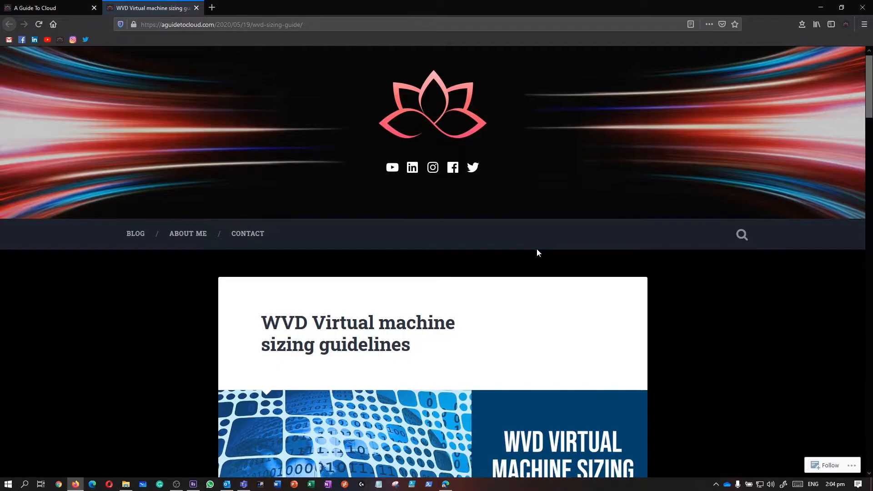
scroll(536, 253, "down", 5)
scroll(537, 253, "down", 1)
scroll(539, 252, "down", 2)
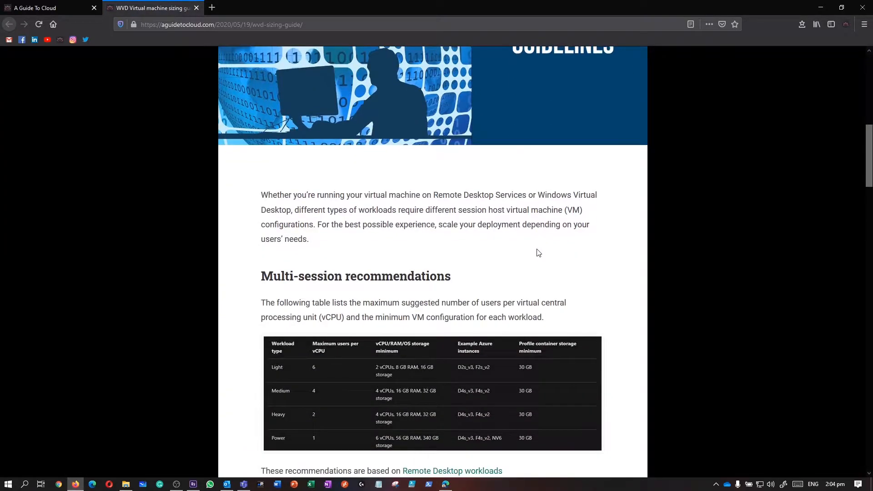
scroll(539, 252, "down", 5)
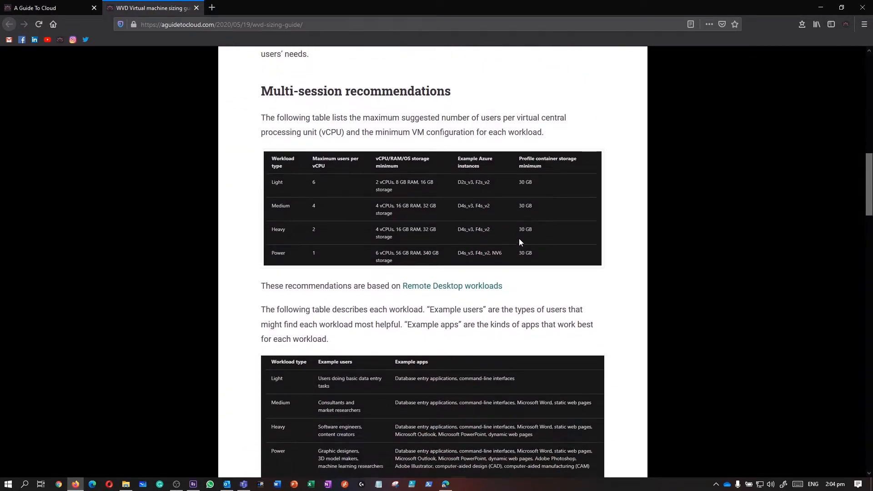
left_click_drag(262, 92, 467, 101)
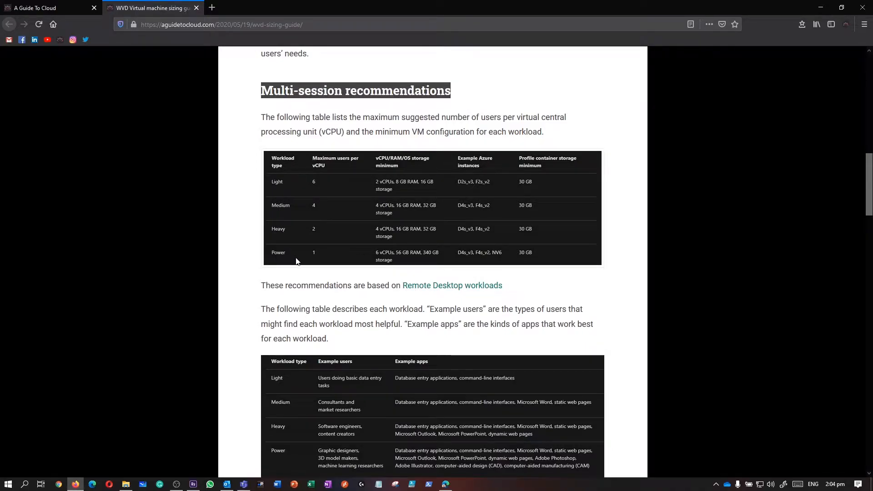
scroll(296, 260, "down", 5)
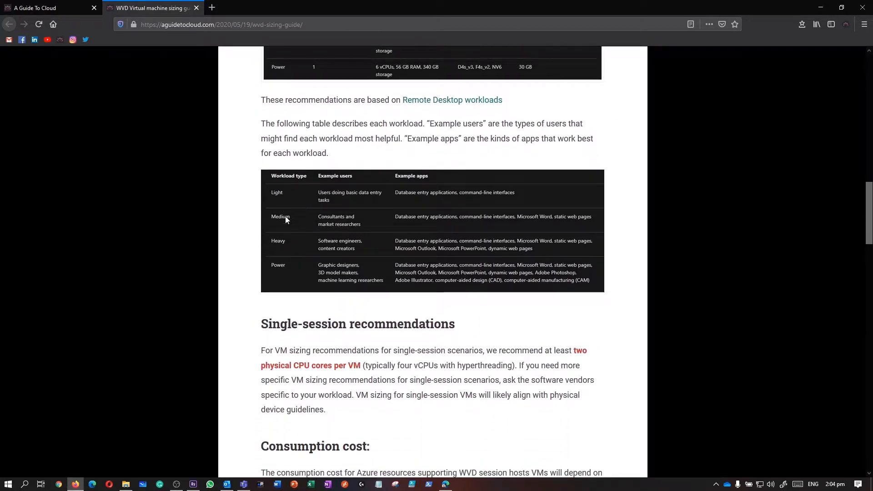
scroll(319, 266, "down", 3)
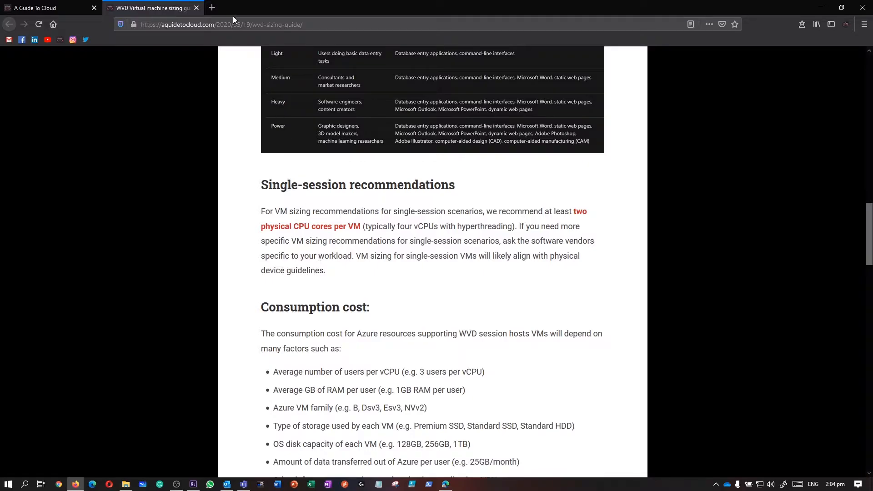
left_click(196, 7)
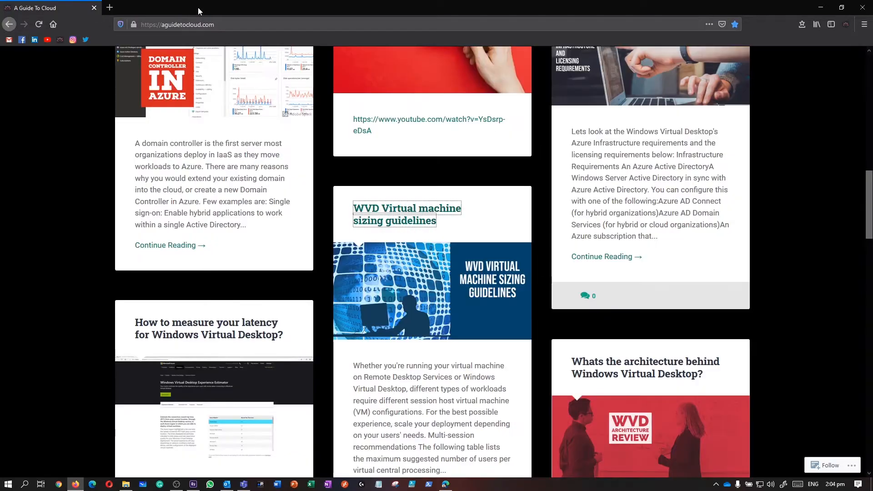
scroll(428, 196, "up", 5)
scroll(427, 195, "up", 5)
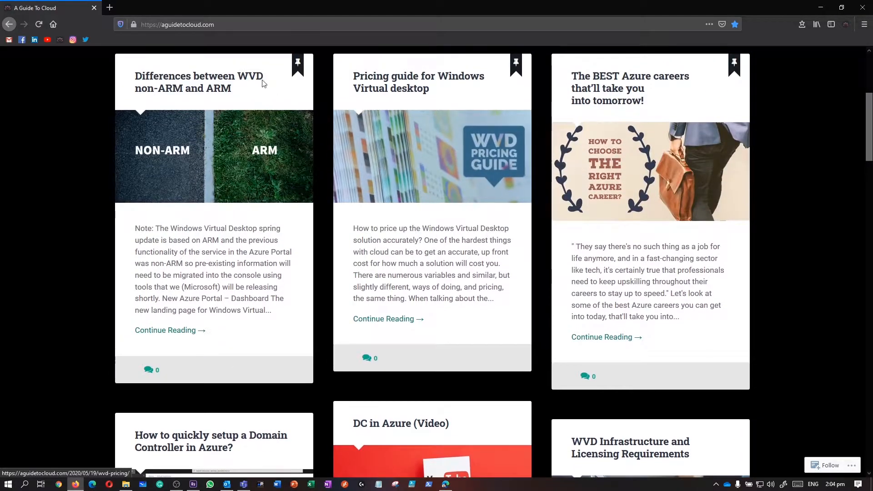
middle_click(221, 81)
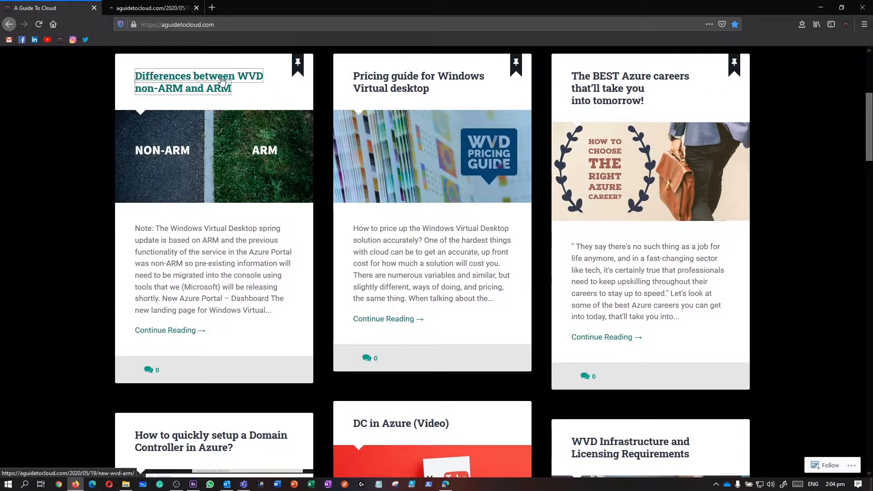
left_click(159, 8)
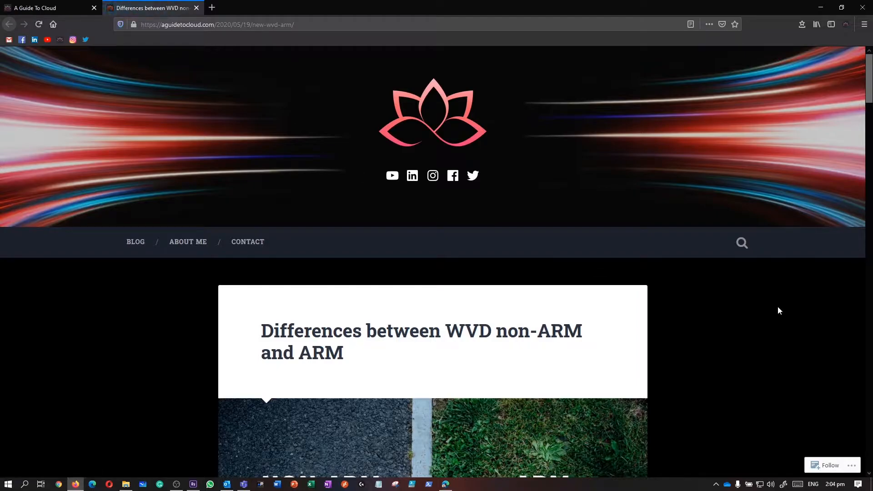
scroll(778, 310, "down", 5)
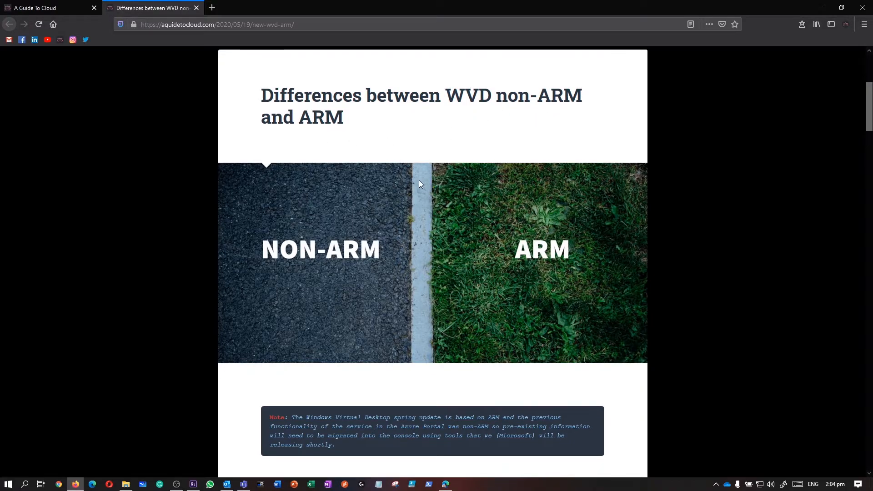
scroll(419, 182, "down", 8)
left_click_drag(261, 118, 444, 130)
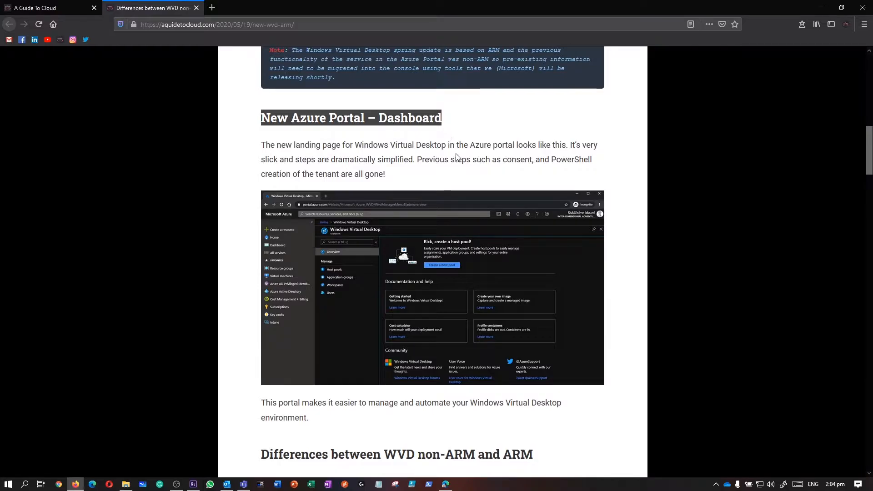
scroll(456, 154, "down", 5)
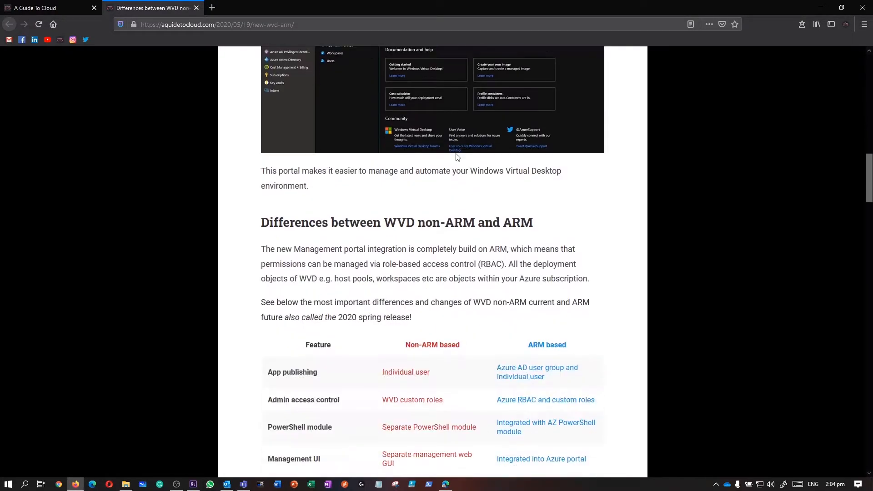
scroll(457, 156, "down", 3)
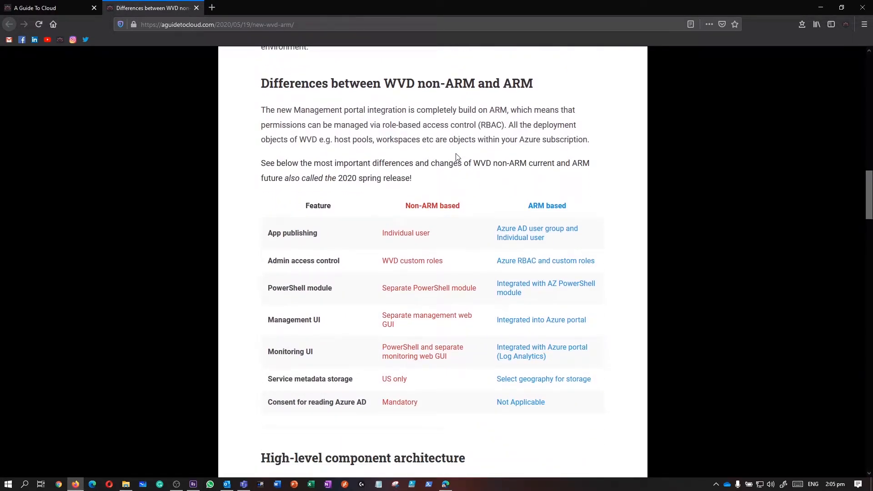
scroll(457, 157, "down", 5)
scroll(456, 157, "down", 6)
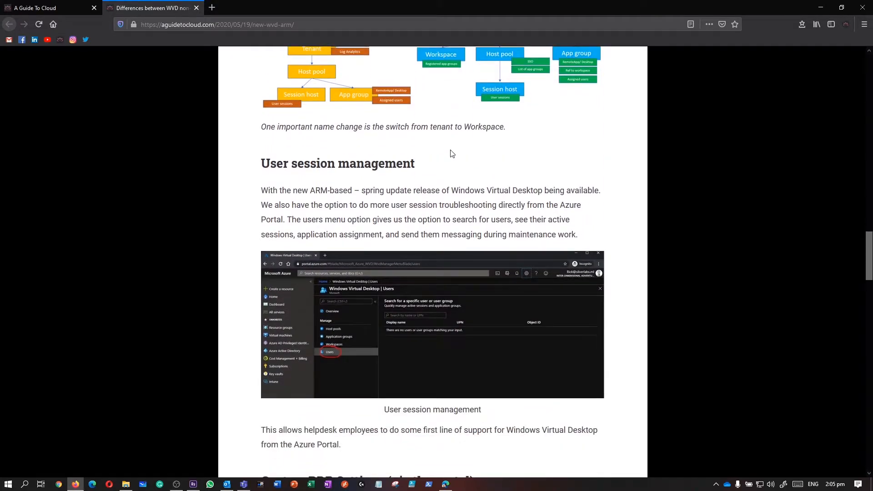
left_click(196, 9)
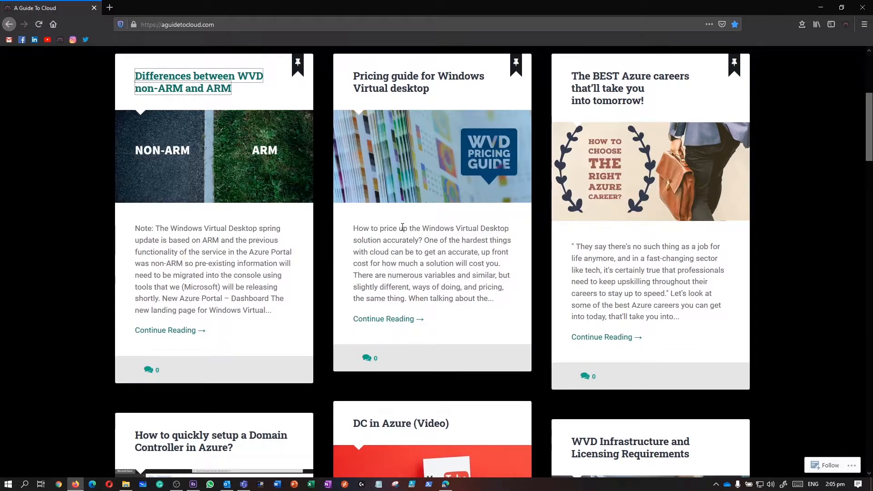
scroll(403, 227, "up", 3)
scroll(403, 227, "up", 2)
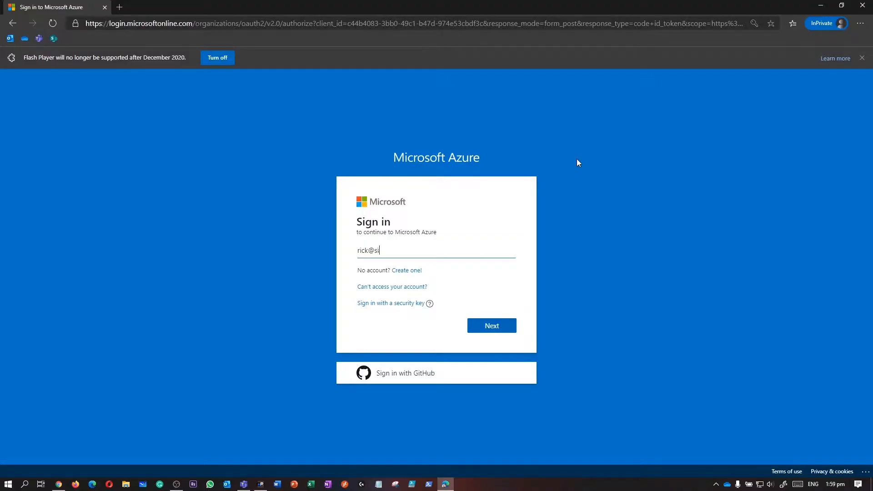
Step: Submit the admin account name, enter the account password, and decline staying signed in
key("Return")
type("••")
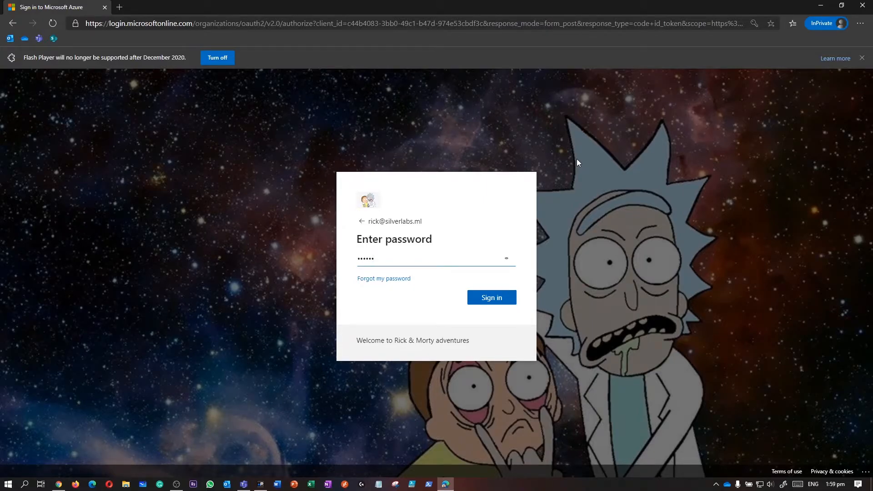
key("BackSpace")
key("BackSpace")
key("BackSpace")
key("BackSpace")
key("BackSpace")
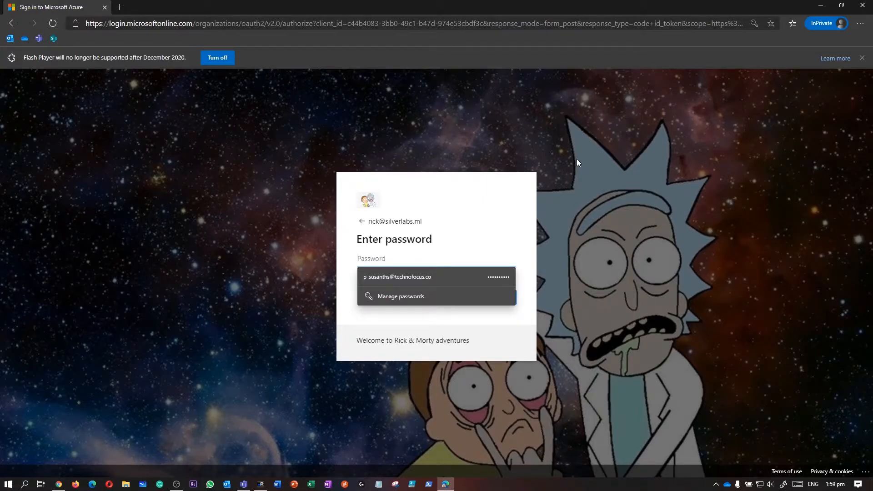
key("Escape")
type("•••••••••••")
key("Return")
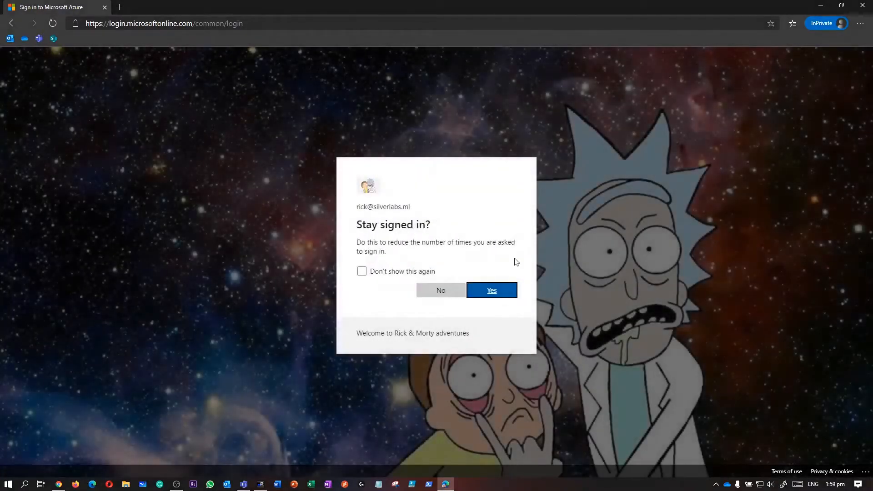
left_click(452, 291)
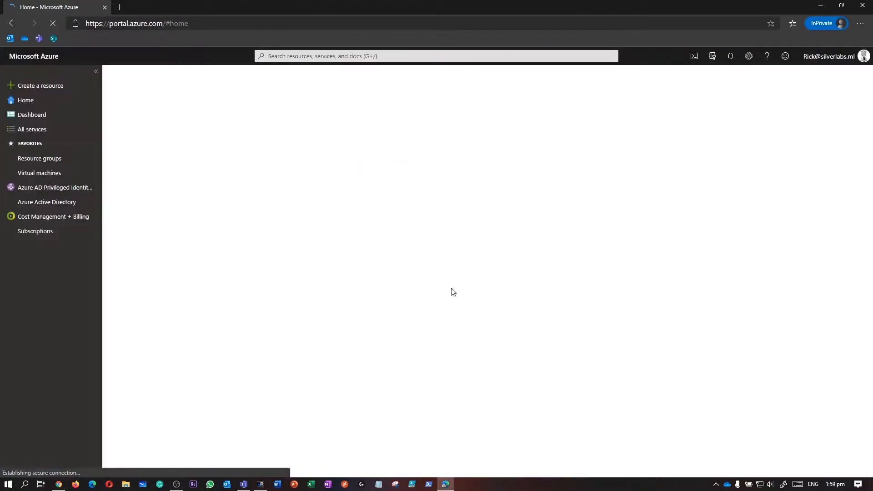
Step: Open the SilverLabs Azure Sponsorship subscription from the Subscriptions list
left_click(53, 234)
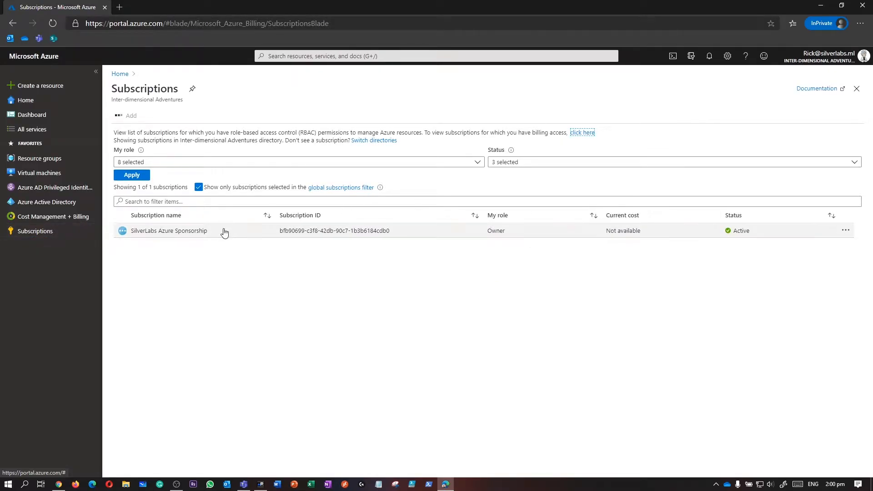
left_click(224, 231)
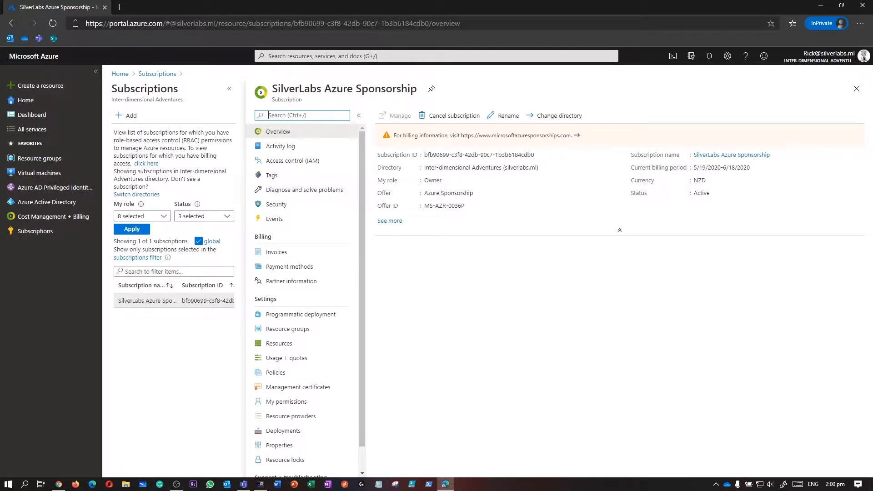
left_click(35, 231)
left_click_drag(35, 231, 155, 173)
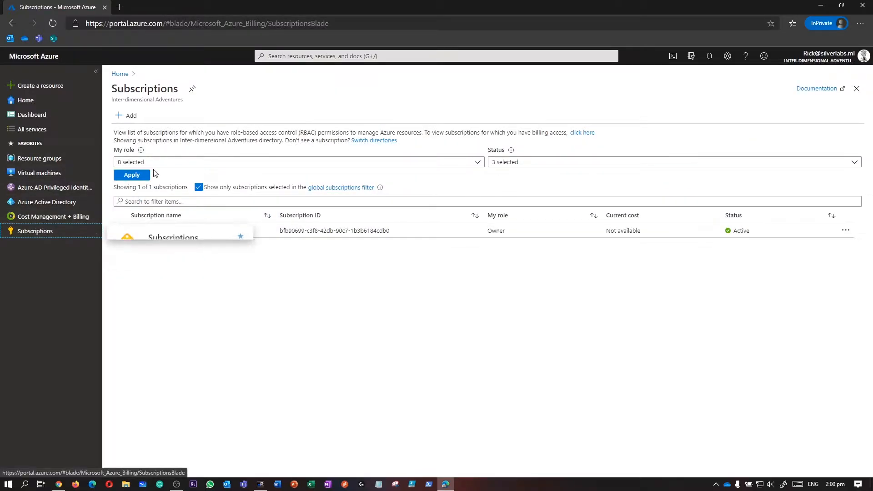
left_click(143, 231)
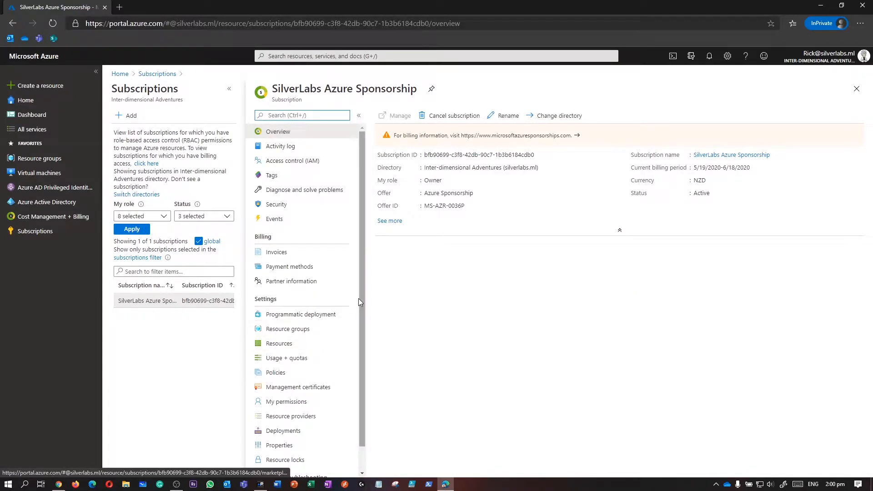
left_click_drag(360, 337, 359, 364)
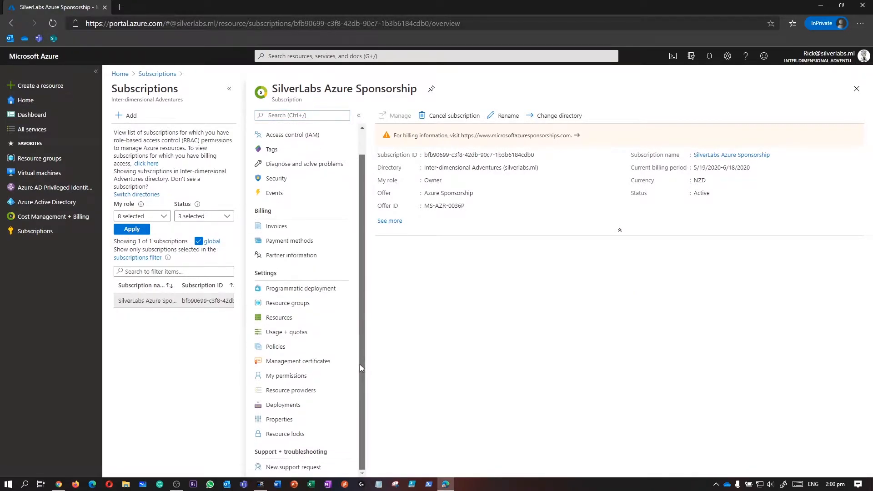
Step: Filter resource providers for Microsoft.desk, register Microsoft.DesktopVirtualization, and refresh to confirm Registered
left_click(295, 394)
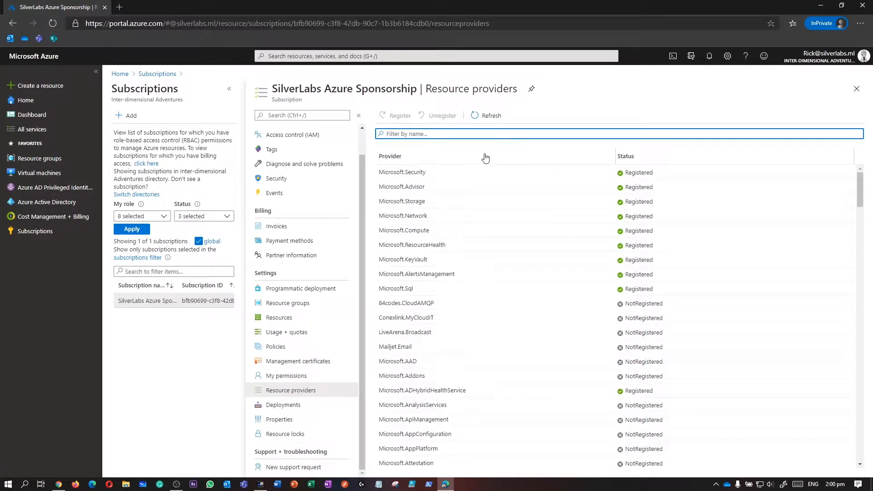
type("Microsoft.desk")
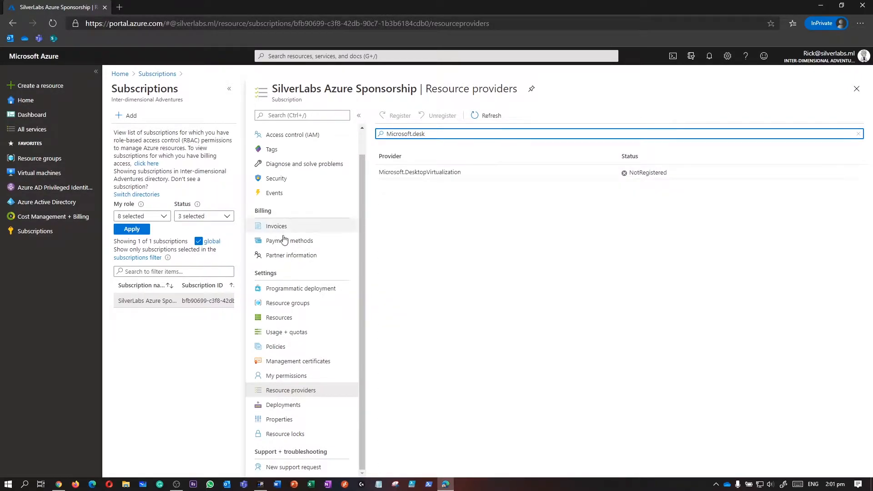
left_click(437, 178)
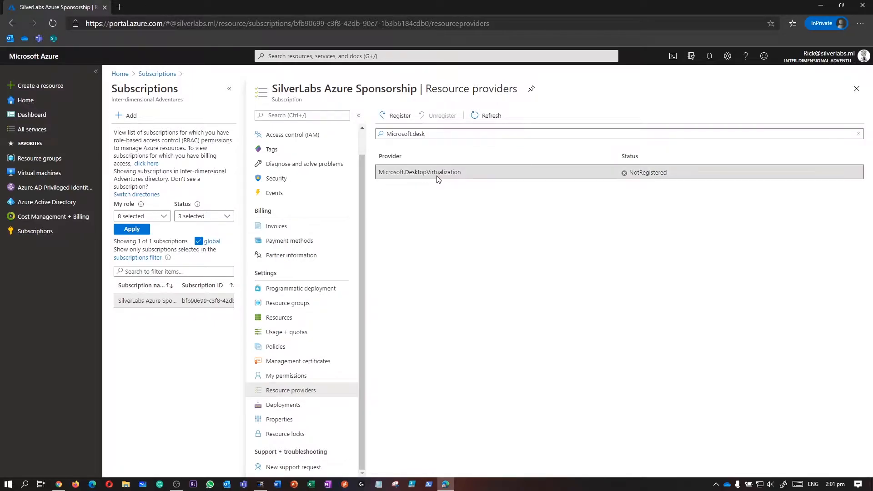
left_click(400, 117)
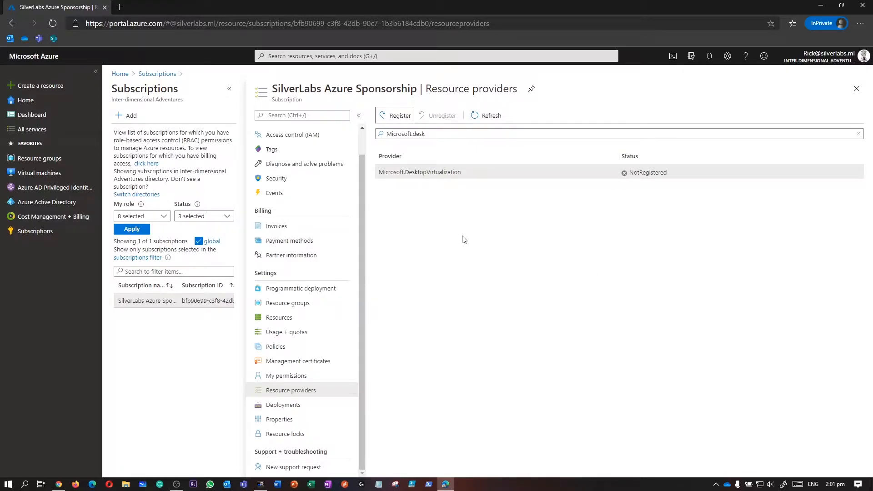
left_click(393, 118)
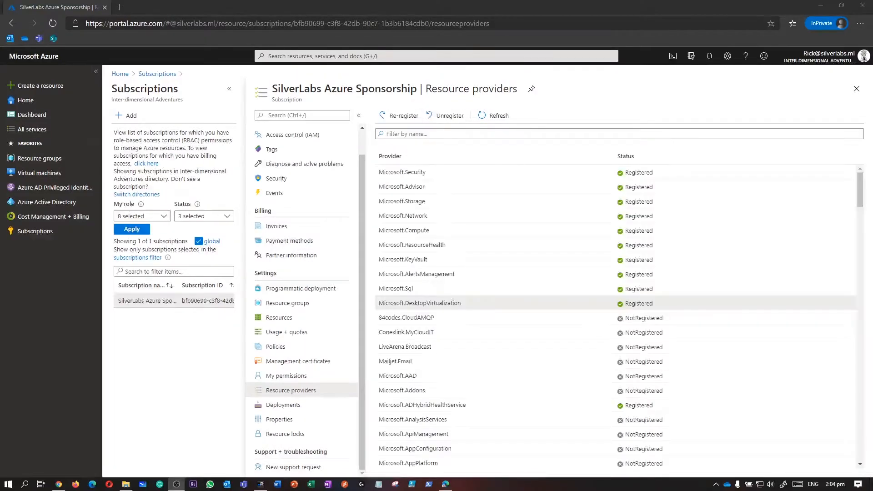
left_click_drag(654, 303, 386, 302)
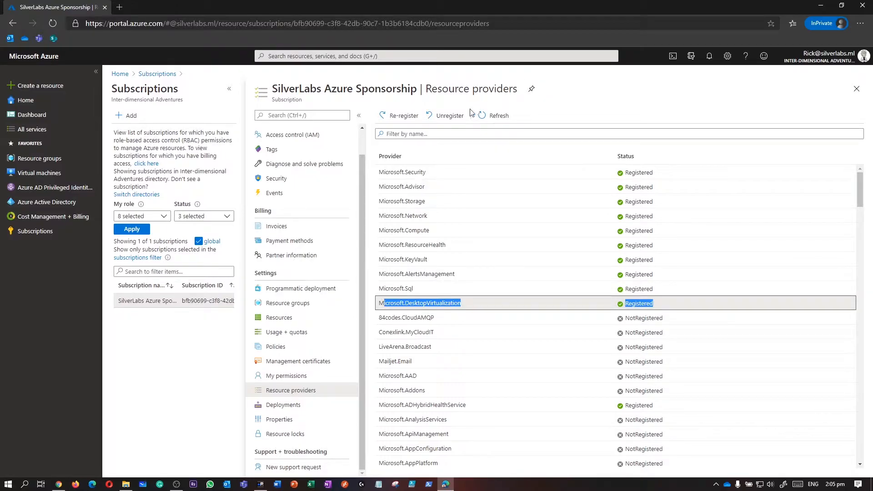
left_click(494, 115)
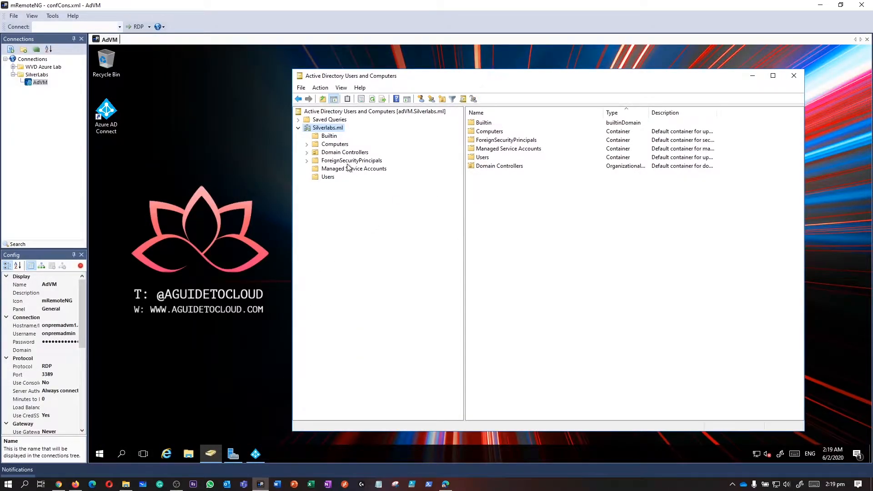
Step: Open onpremadmin's properties in Users and review its Member Of, Address and Account tabs
left_click(327, 177)
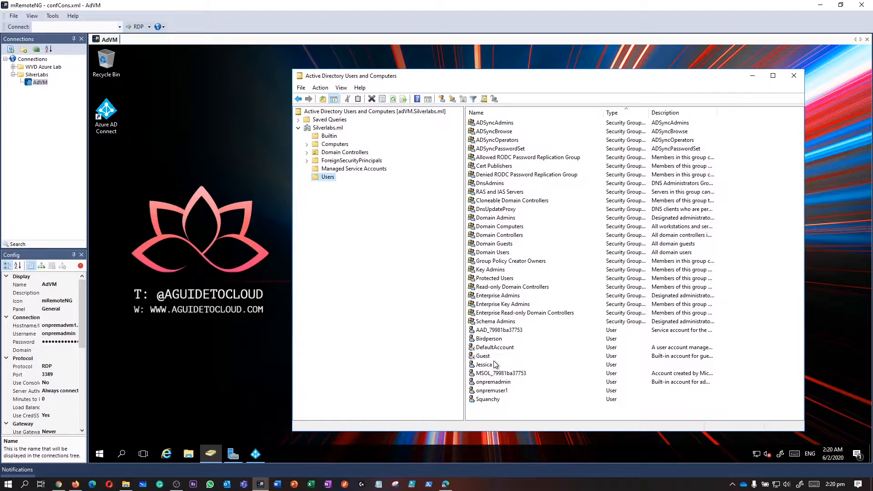
left_click(496, 384)
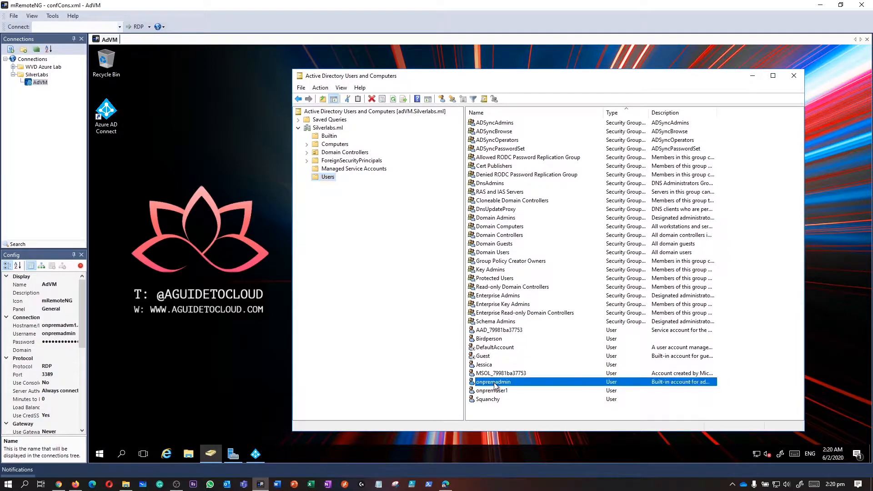
double_click(504, 385)
left_click(426, 148)
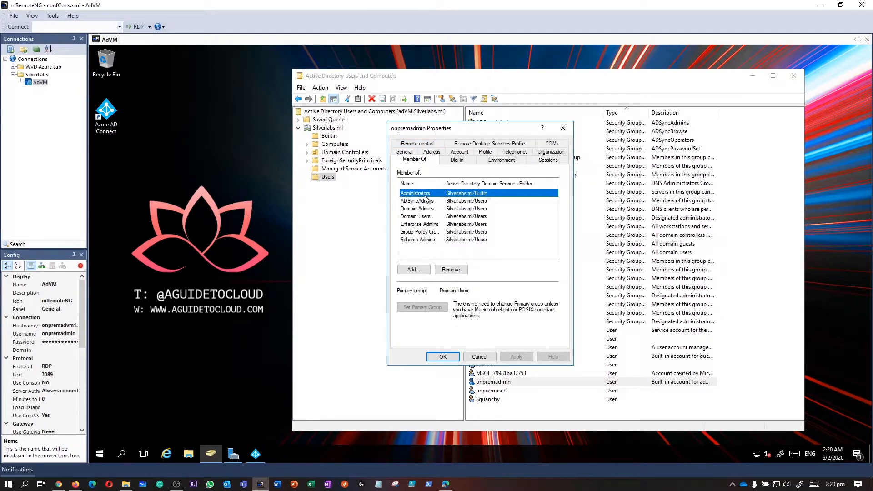
left_click(440, 153)
left_click(460, 159)
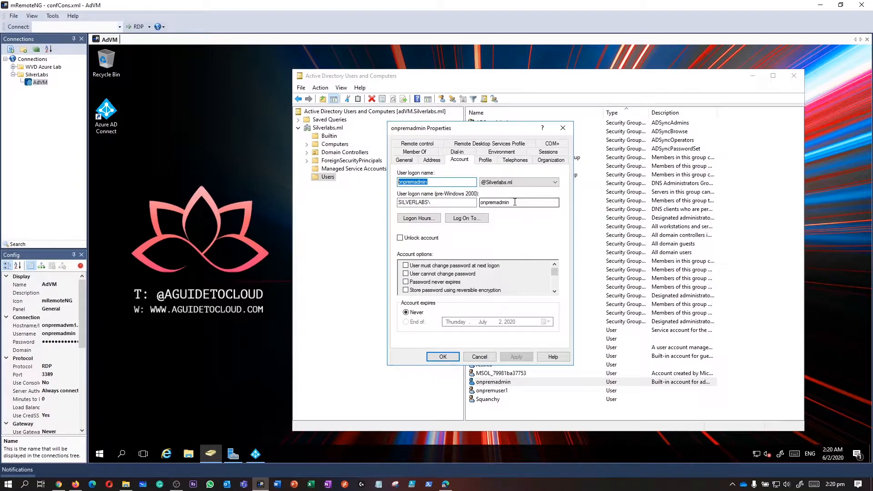
left_click_drag(515, 202, 483, 203)
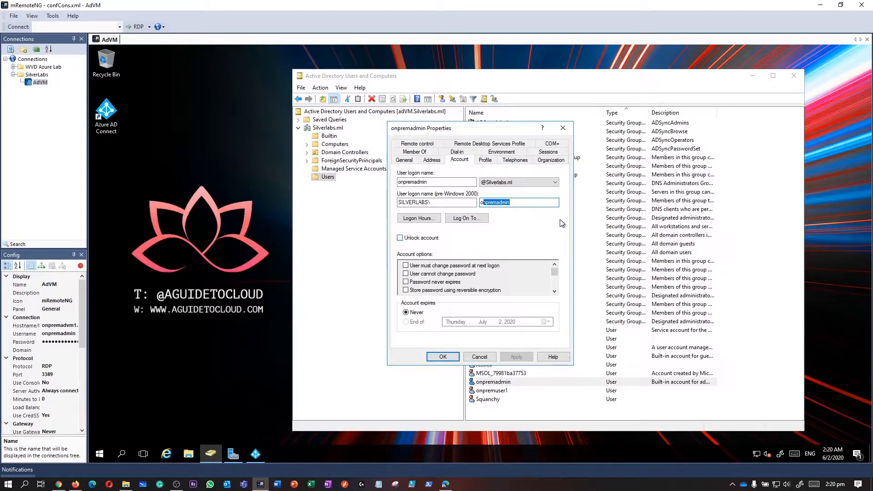
key("End")
left_click(563, 129)
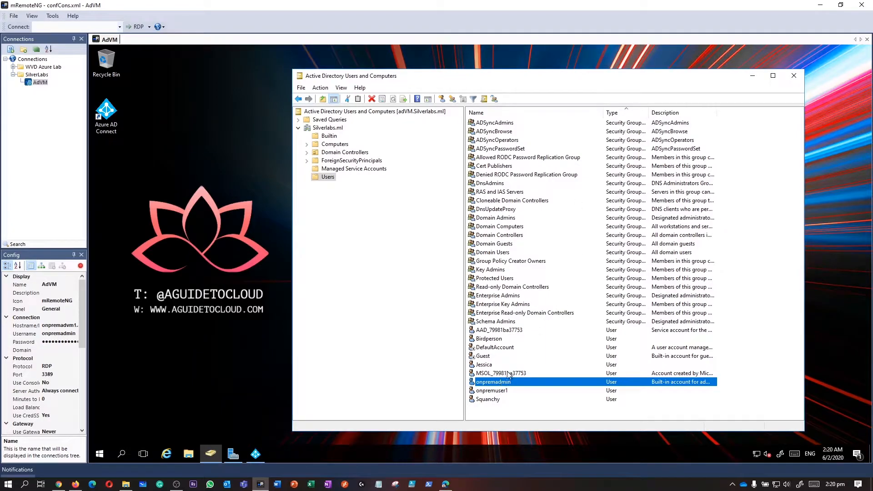
Step: Point out the other user accounts listed in the Users container
left_click(492, 365)
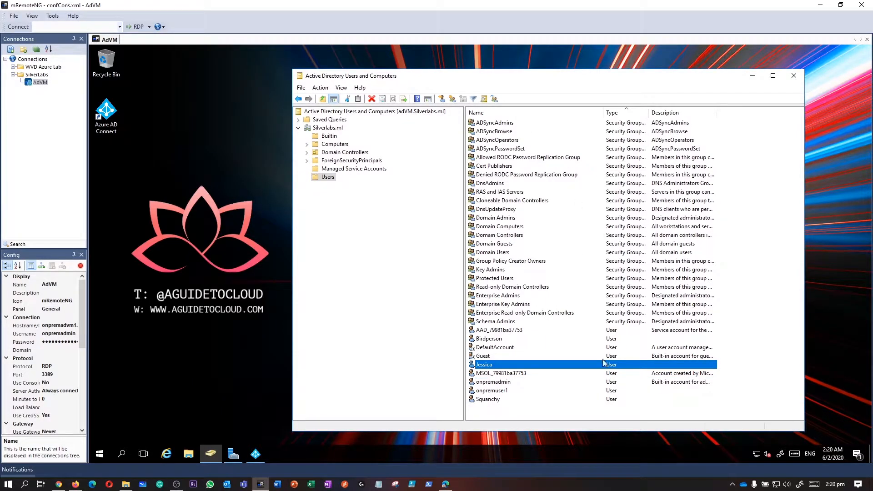
left_click(486, 340)
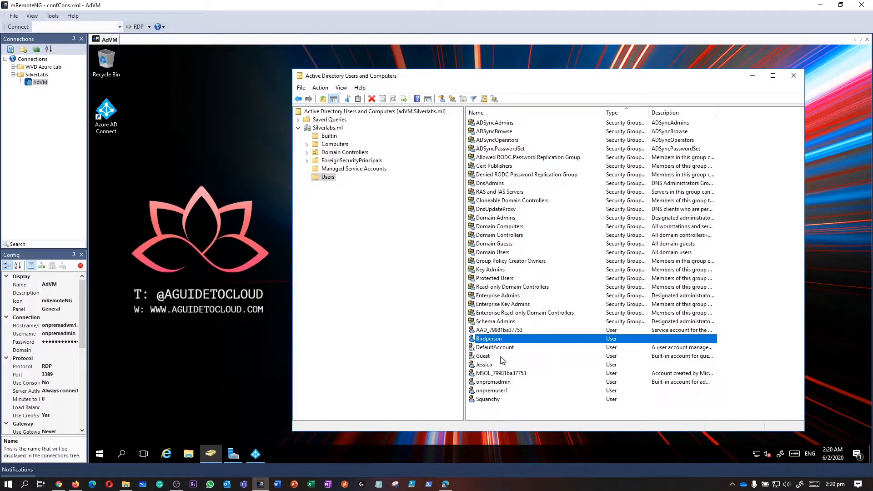
left_click(485, 364)
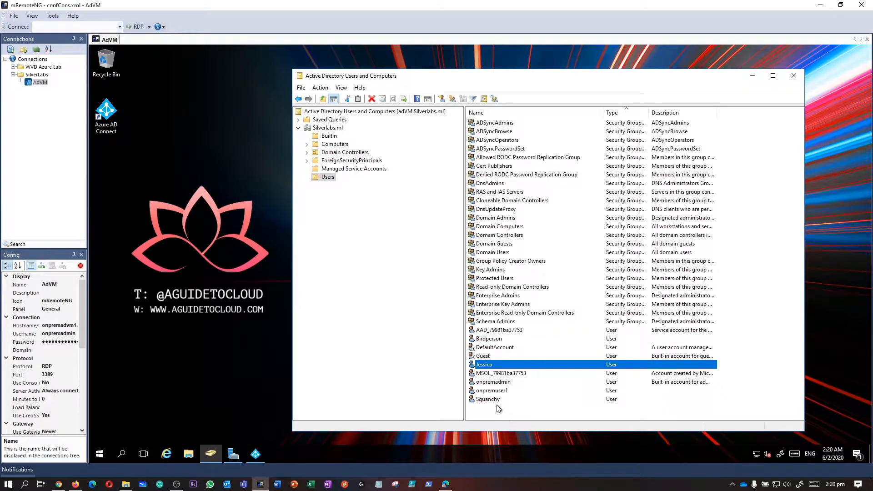
left_click(497, 401)
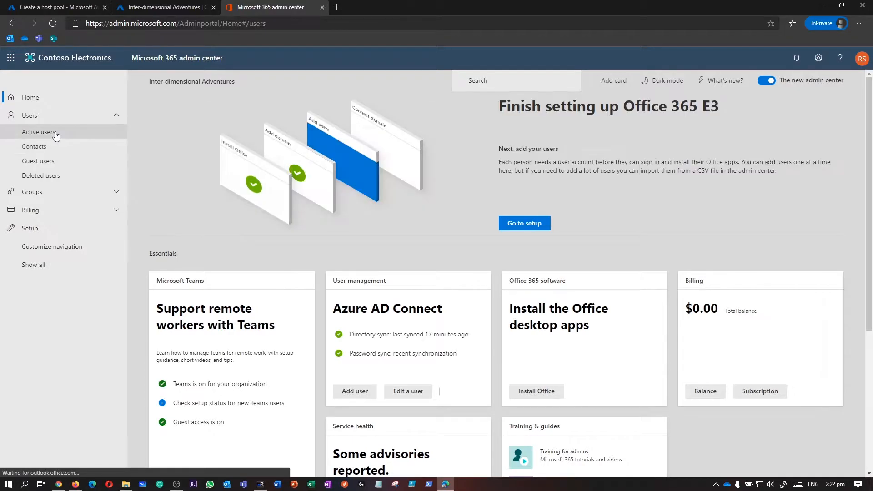
Step: Search the active users for the synced user's account and open their details
left_click(54, 132)
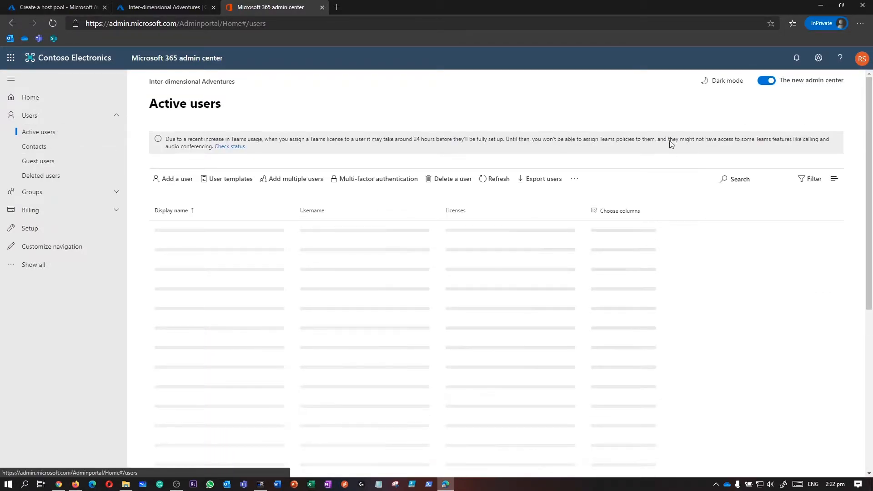
left_click(733, 182)
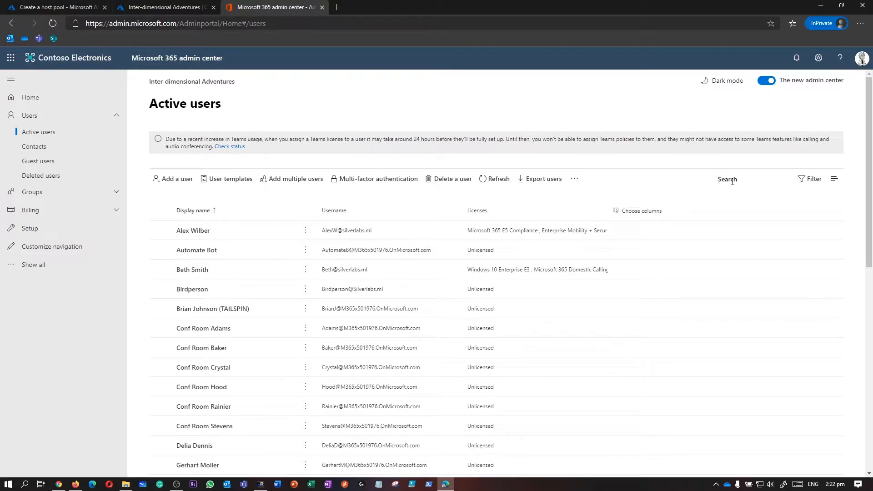
type("birdperson")
key("Return")
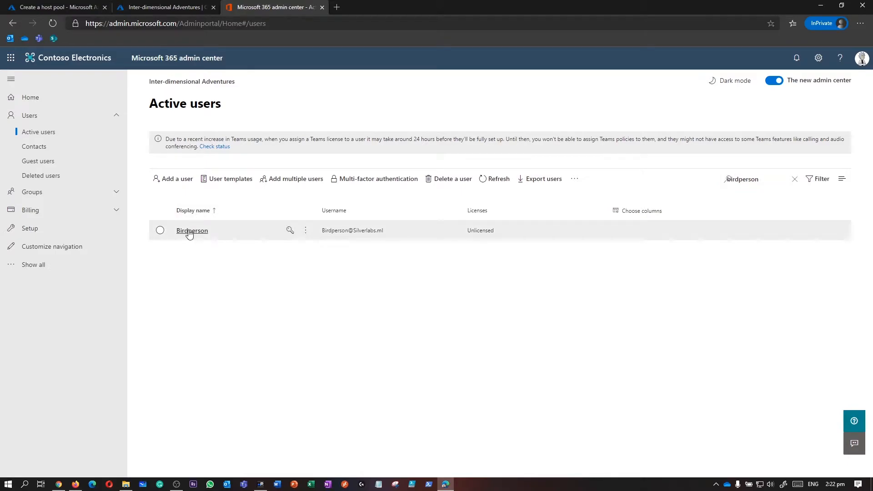
left_click(190, 231)
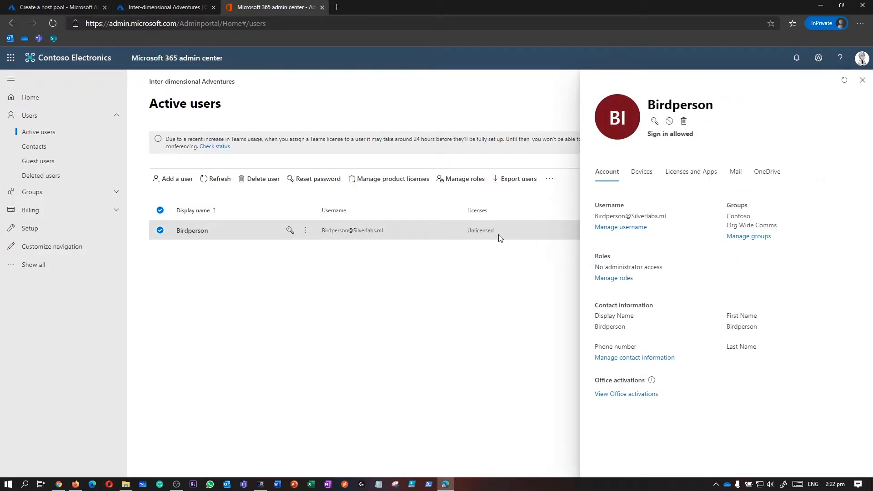
Step: Set usage location to New Zealand and save EMS E5, Office 365 E5 and Windows 10 Enterprise E3 licences
left_click(683, 178)
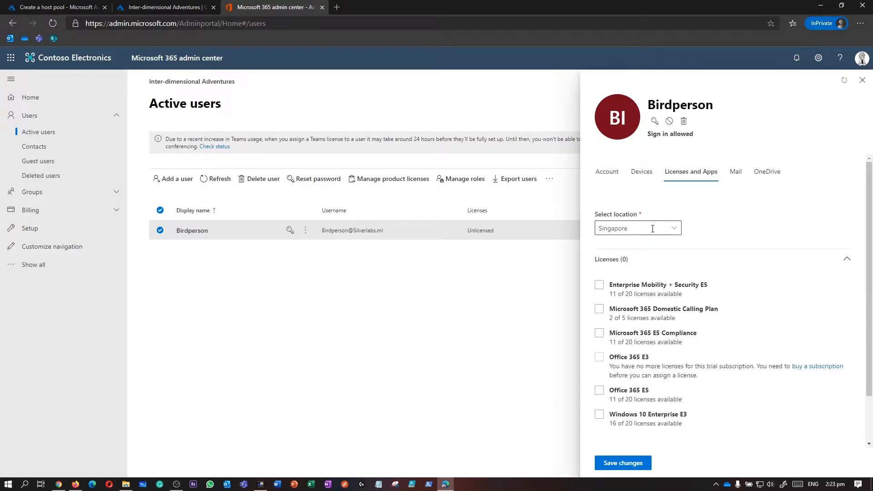
left_click(652, 228)
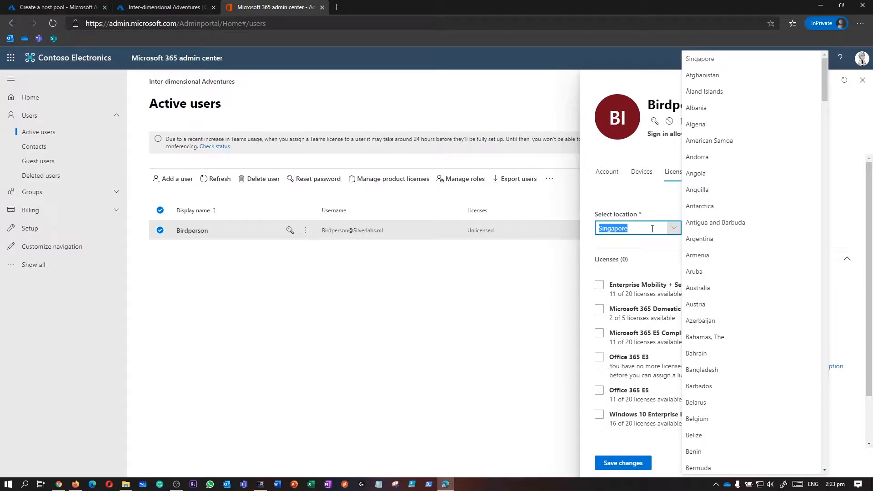
type("New Caledonia")
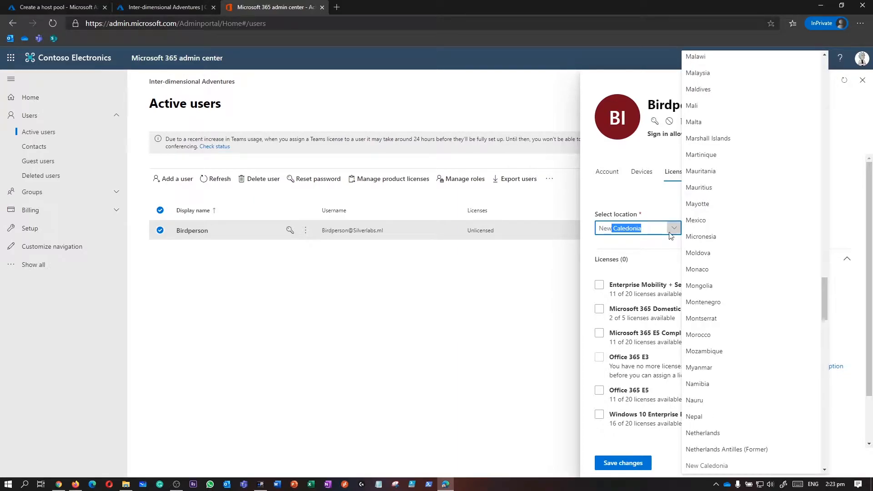
scroll(712, 447, "down", 3)
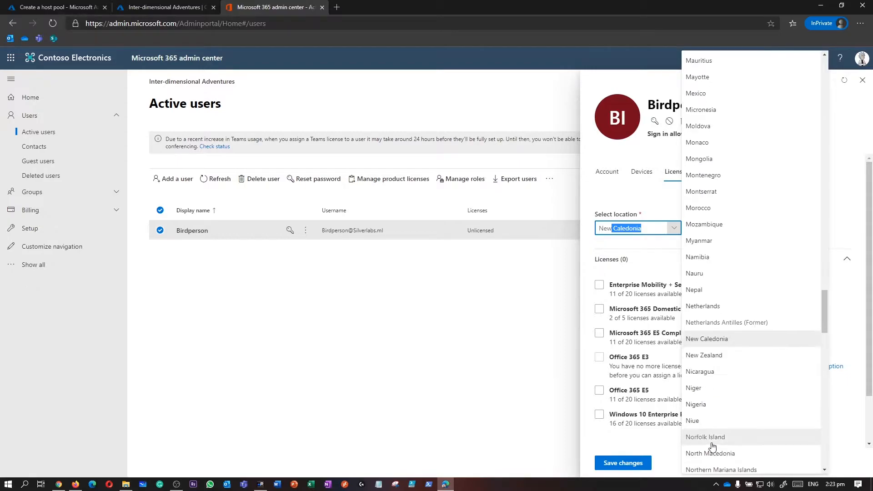
left_click(716, 357)
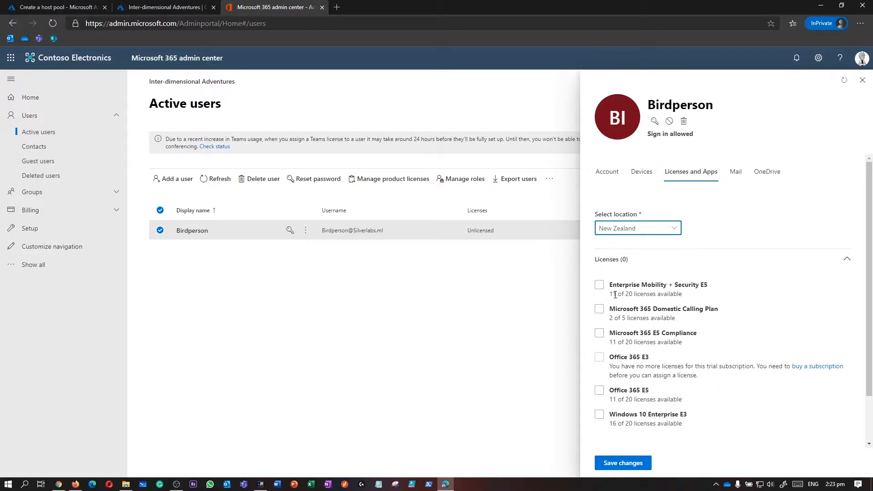
scroll(615, 295, "down", 1)
left_click(600, 241)
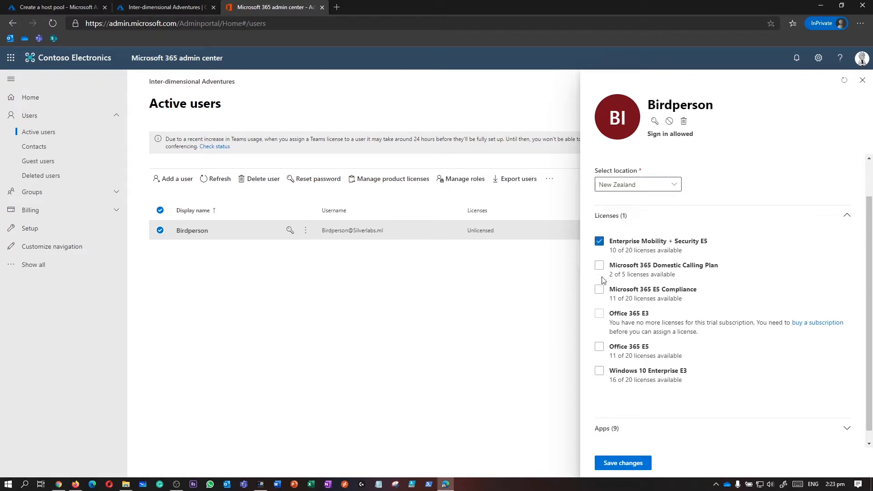
left_click(599, 346)
left_click(600, 412)
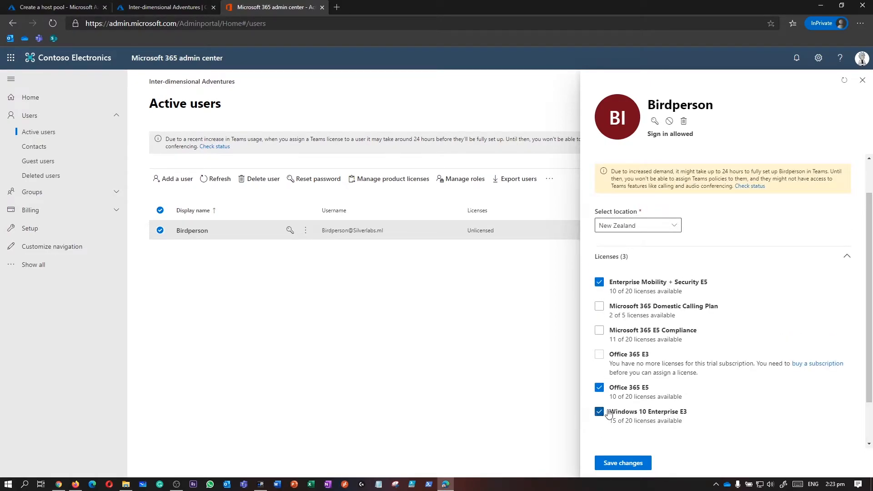
left_click(622, 463)
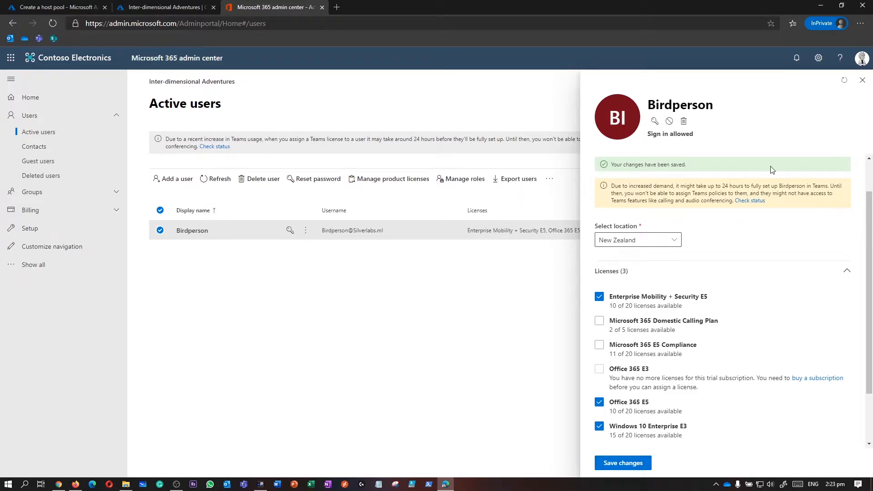
Step: Refresh the users list and recheck the user's assigned licences
left_click(862, 80)
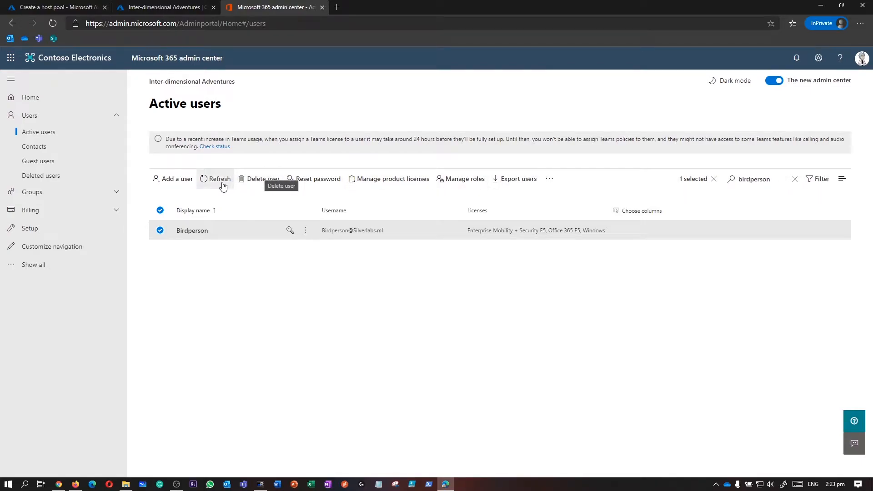
left_click(204, 179)
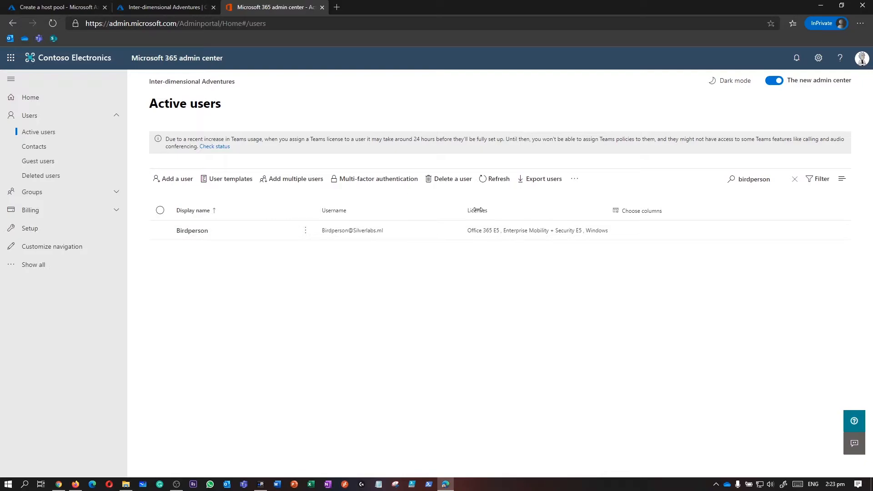
left_click(585, 232)
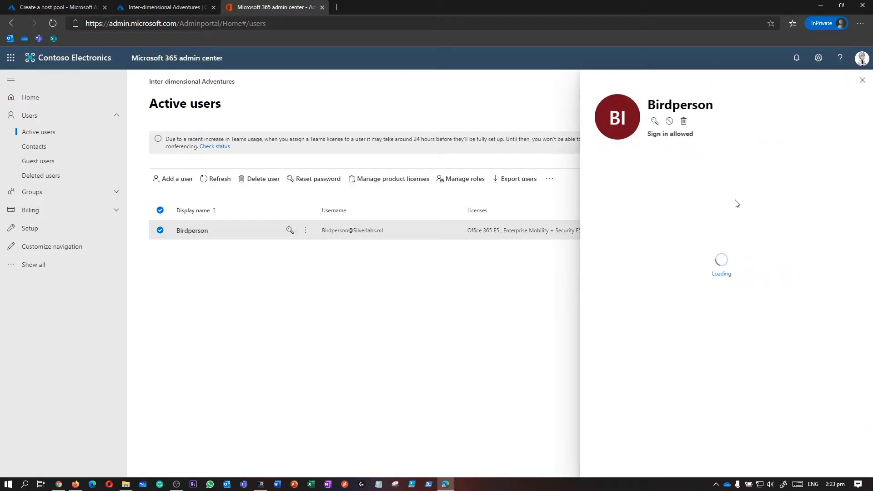
left_click(862, 81)
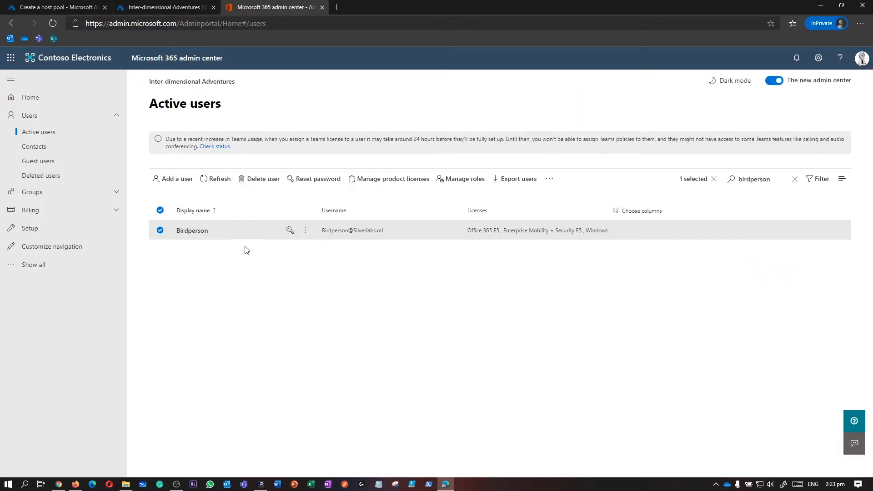
Step: Clear the selection, search users for 'j', and open the found user's details
left_click(713, 180)
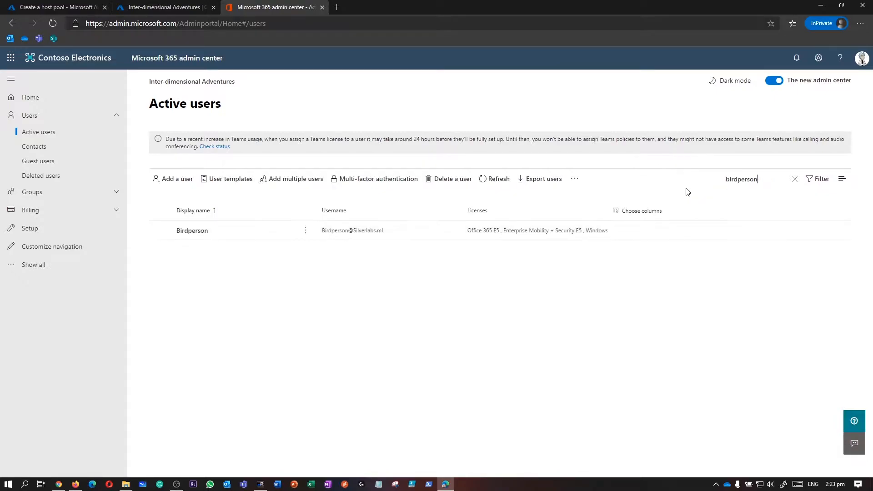
double_click(747, 184)
type("jessica")
key("Return")
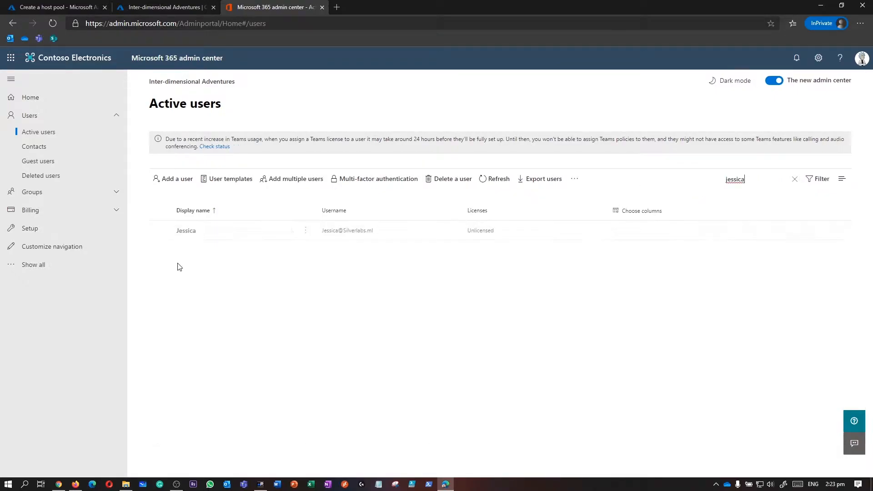
left_click(262, 237)
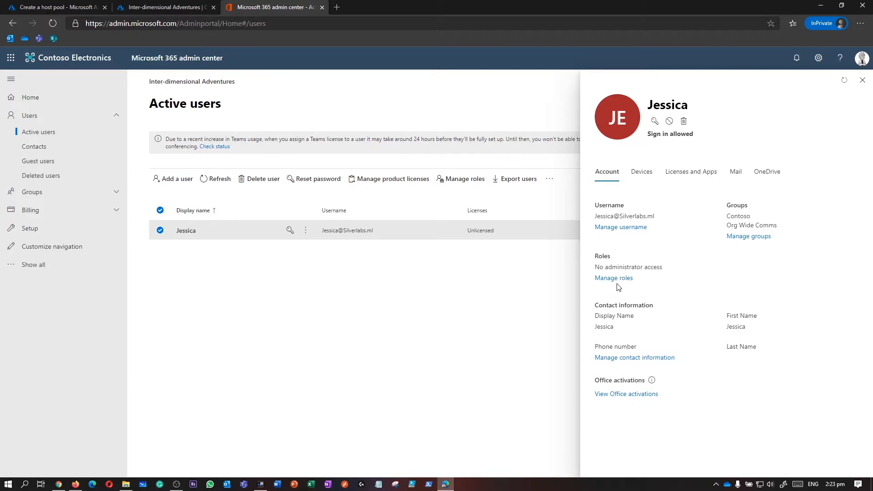
Step: Set the user's location to New Zealand and tick EMS E5, Office 365 E5 and Windows 10 E3
left_click(687, 173)
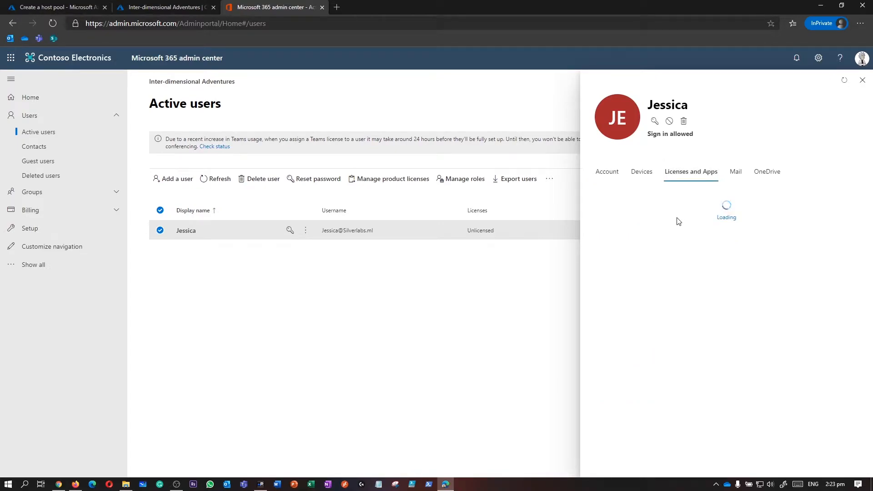
left_click(621, 229)
type("New Caledonia")
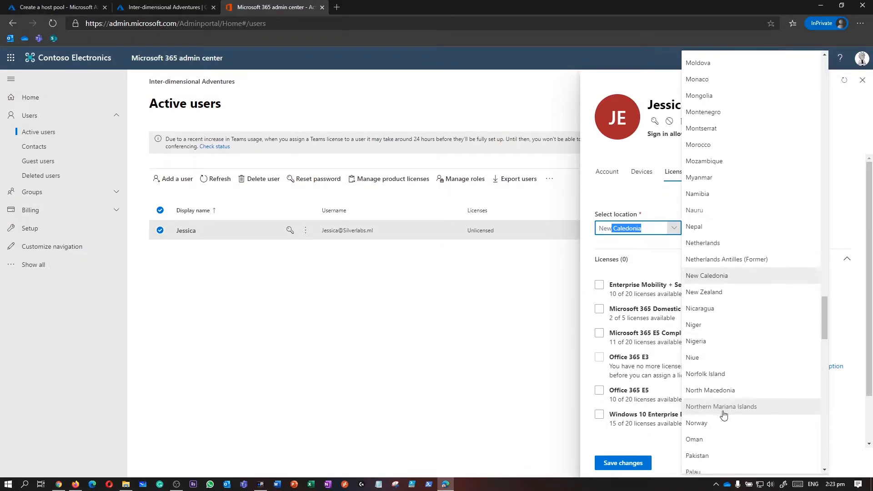
left_click(716, 293)
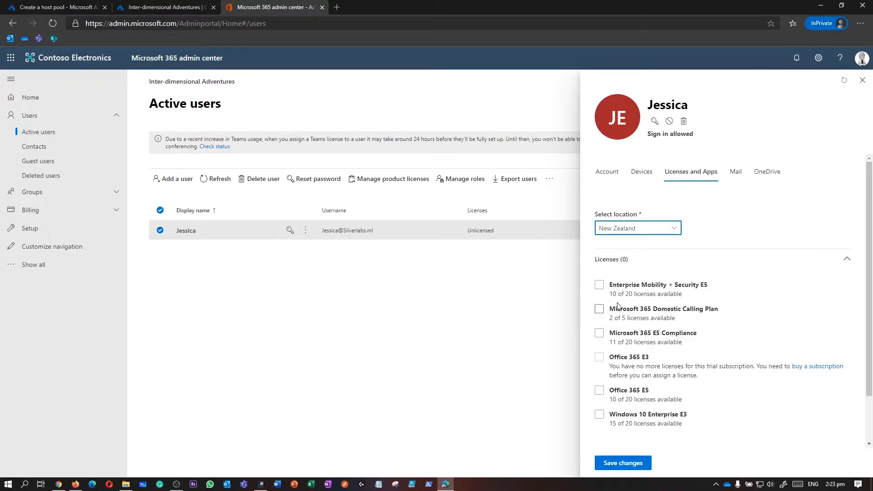
left_click(599, 285)
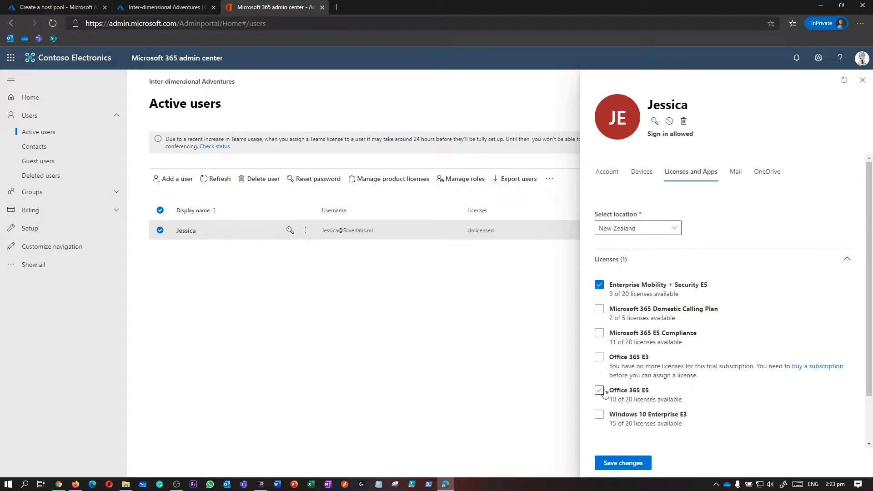
left_click(600, 390)
scroll(607, 409, "down", 2)
left_click(598, 357)
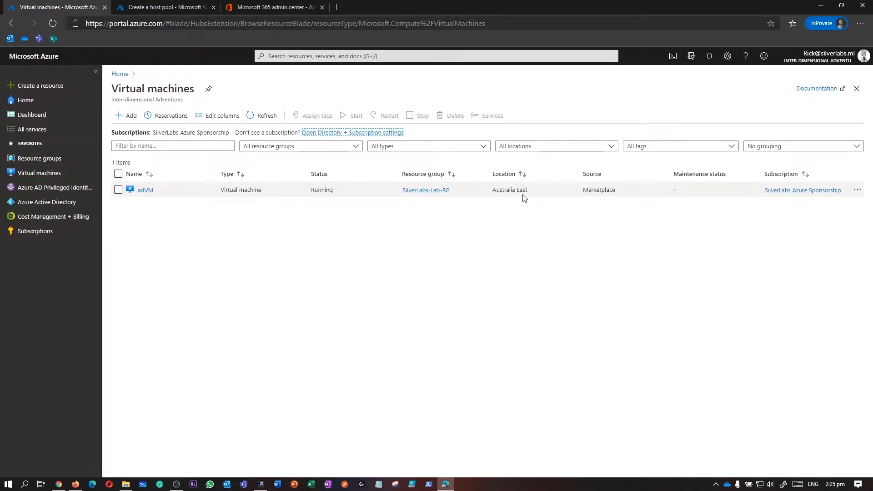
Step: Search the portal for 'windows' and open Windows Virtual Desktop from Services
triple_click(495, 190)
left_click_drag(531, 191, 494, 190)
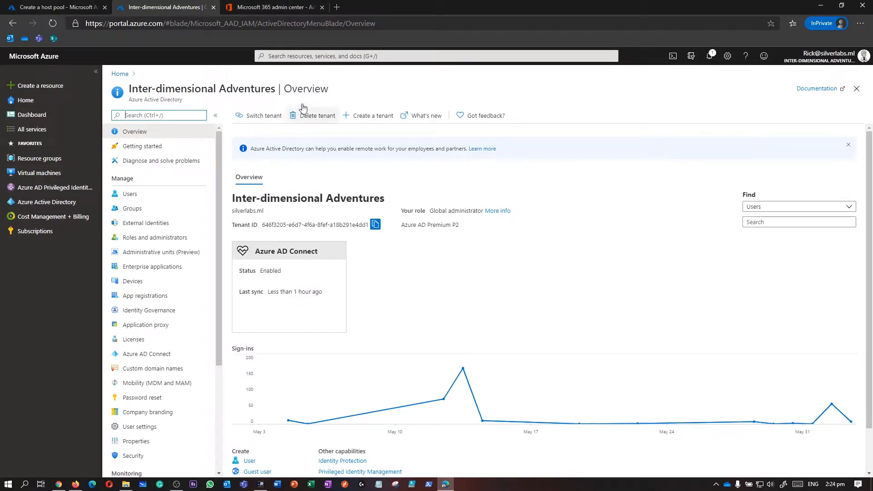
left_click(305, 55)
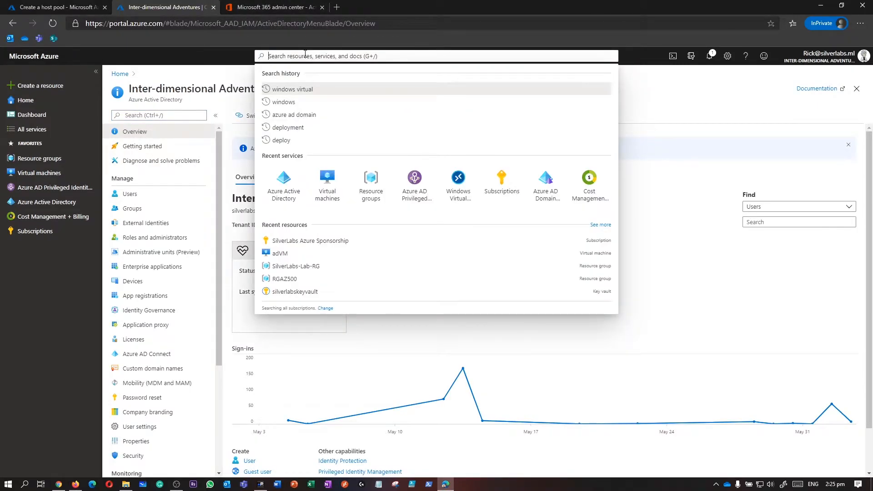
type("windows")
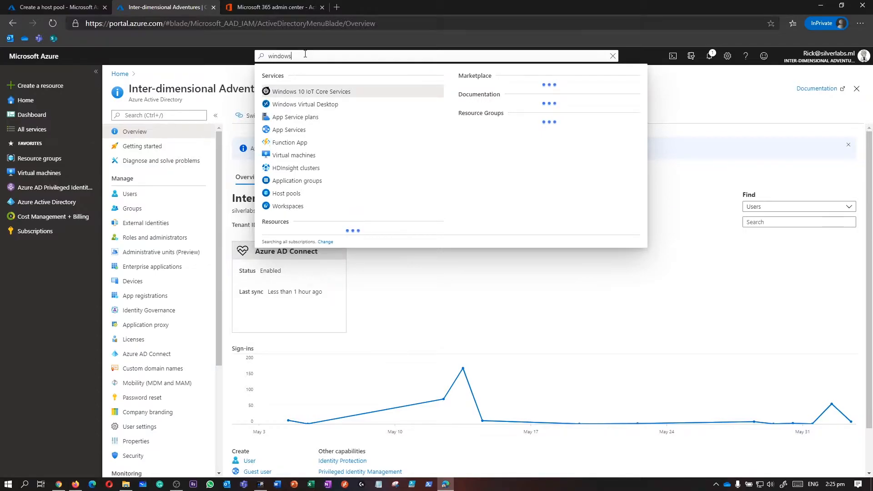
left_click(318, 105)
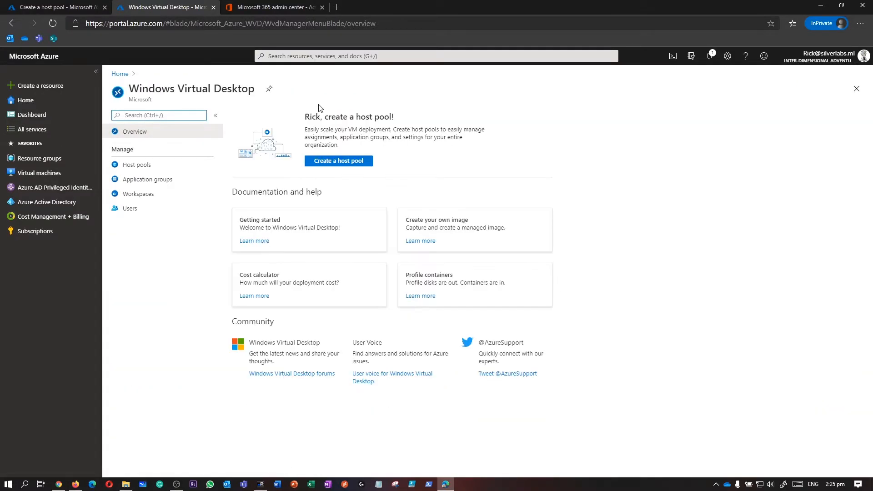
Step: Start a host pool named hostpool1 in SilverLabs Azure Sponsorship, SilverLabs-Lab-RG, East US
left_click(325, 162)
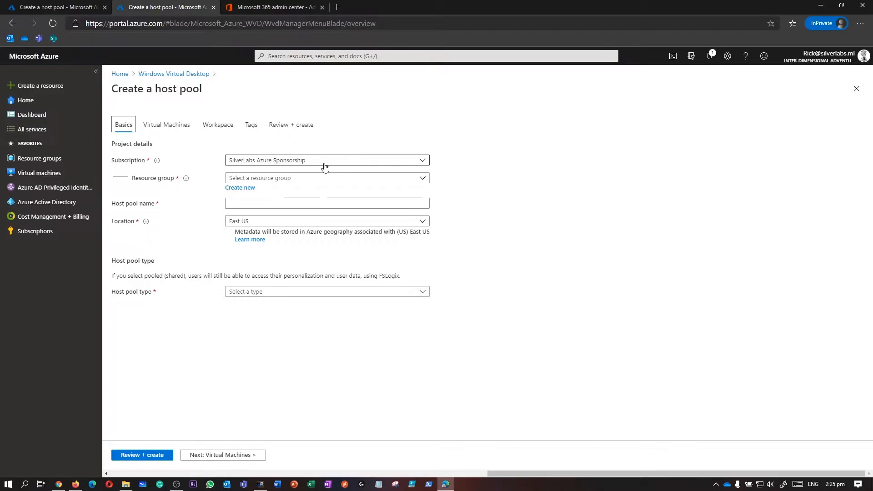
left_click(324, 162)
left_click(273, 191)
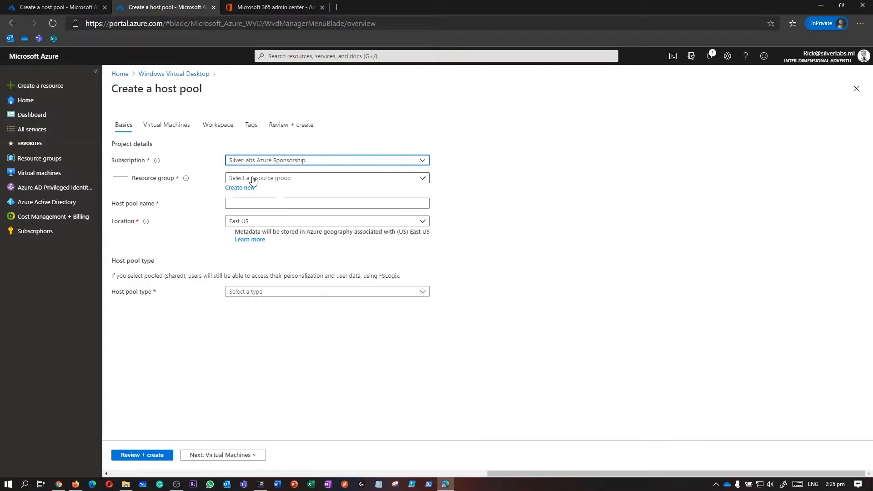
left_click(255, 180)
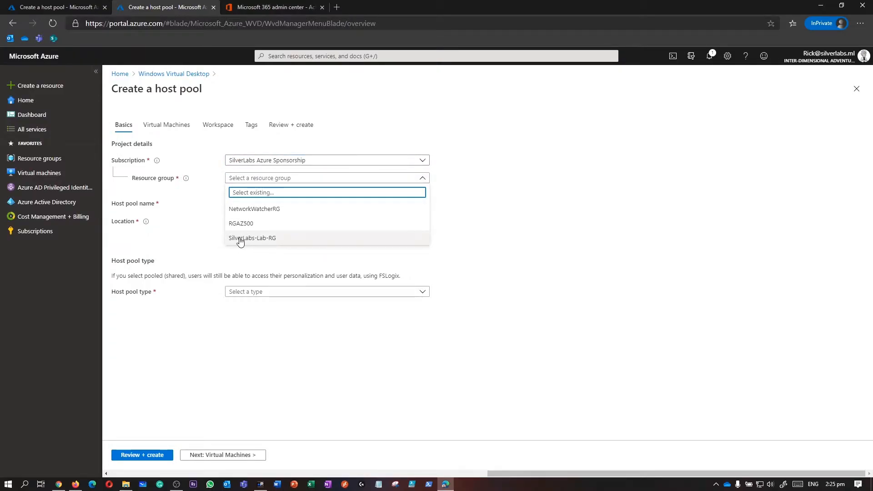
left_click(255, 240)
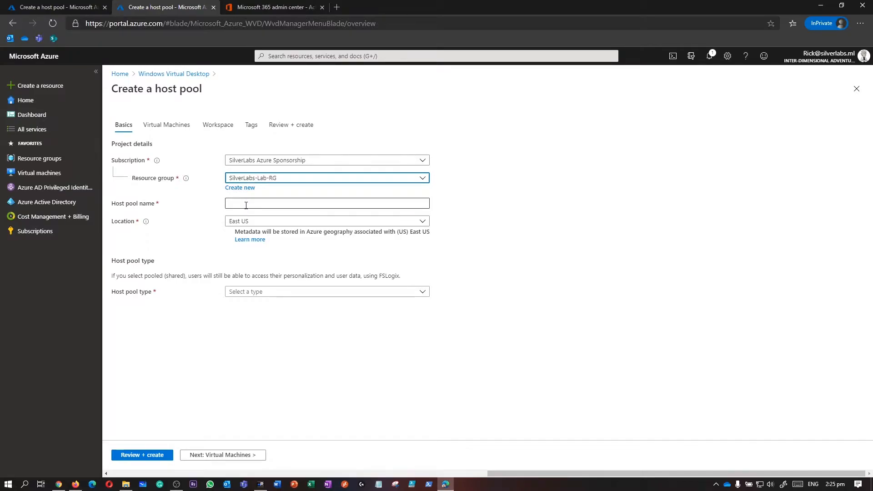
left_click(258, 203)
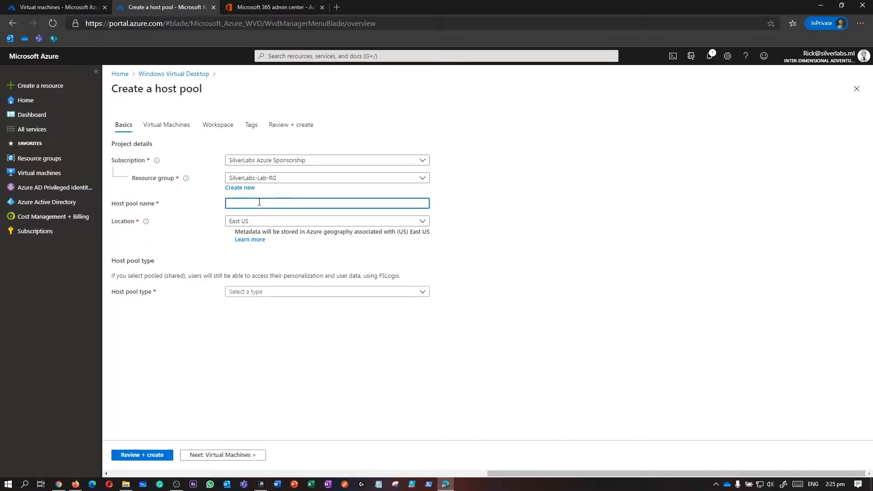
type("hostpool1")
left_click(294, 223)
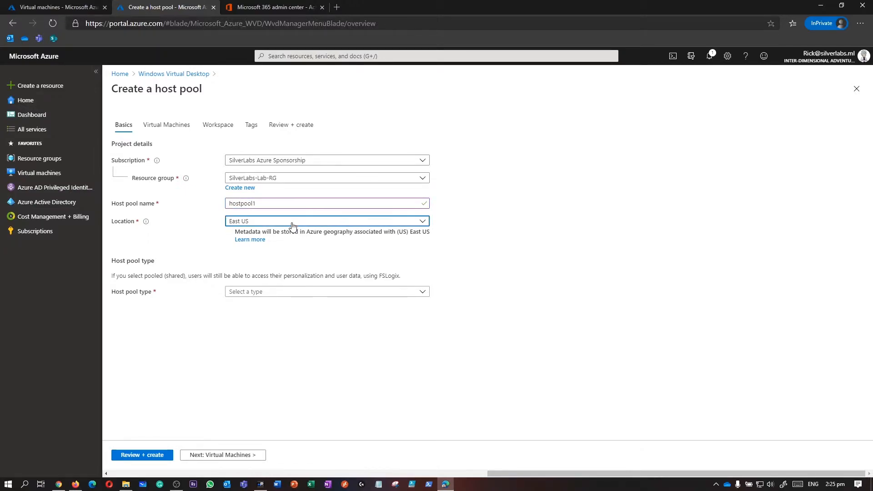
left_click(253, 271)
Step: Make the host pool Pooled with a maximum session limit of 5 and breadth-first load balancing
left_click(292, 298)
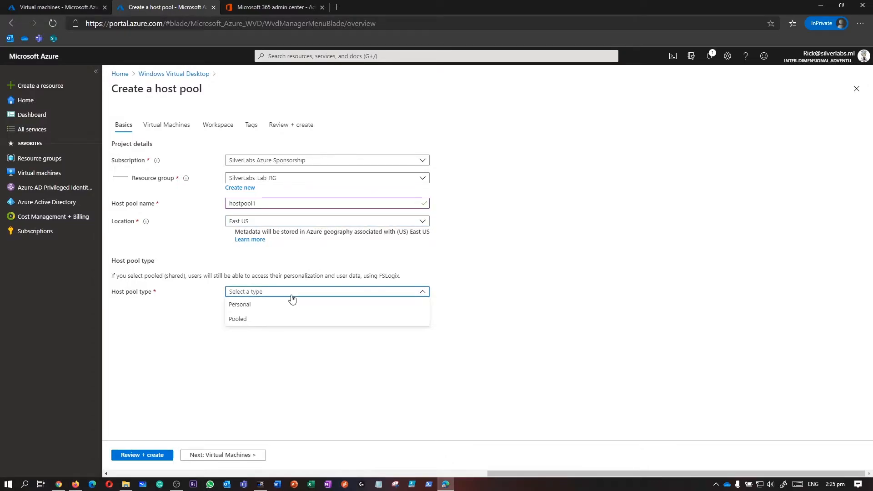
left_click(252, 320)
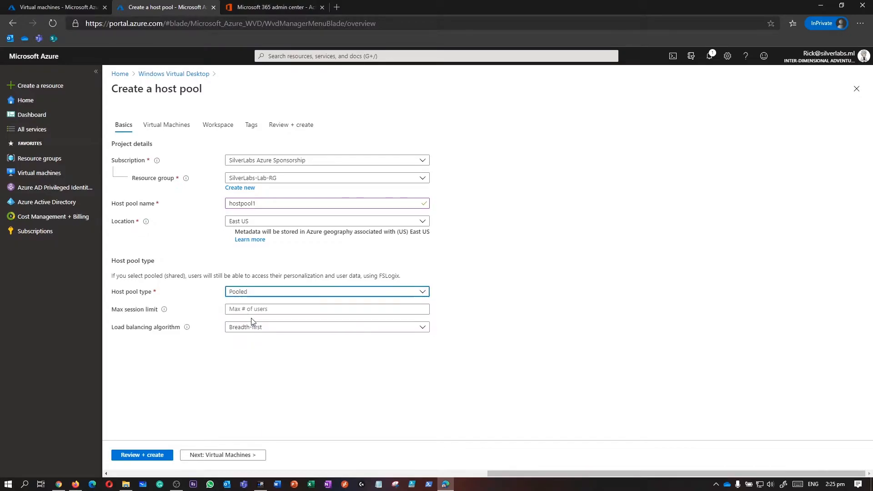
left_click(258, 310)
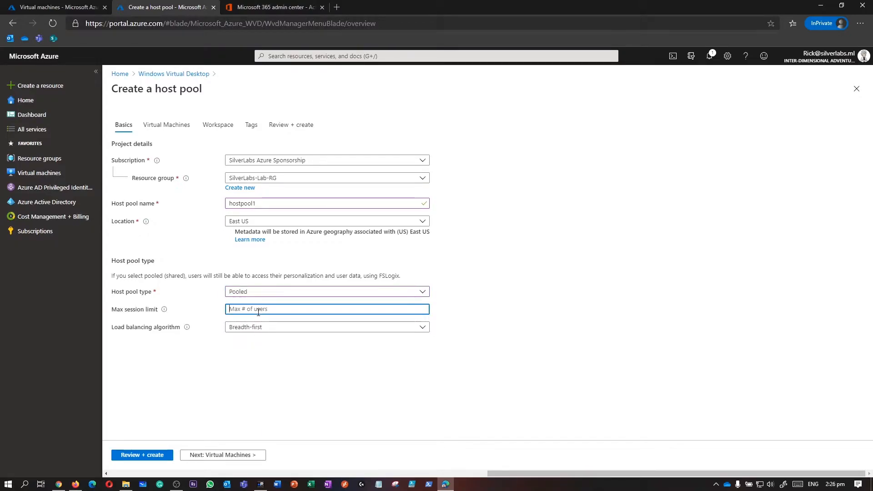
type("5")
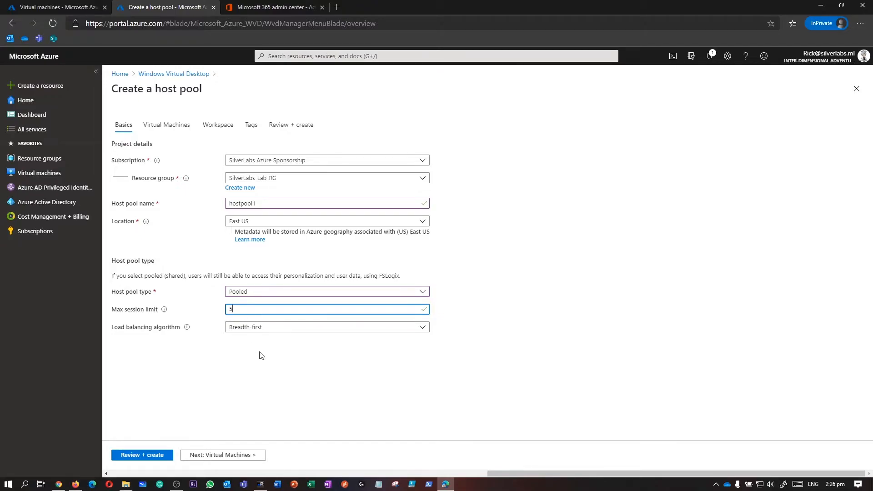
left_click(317, 328)
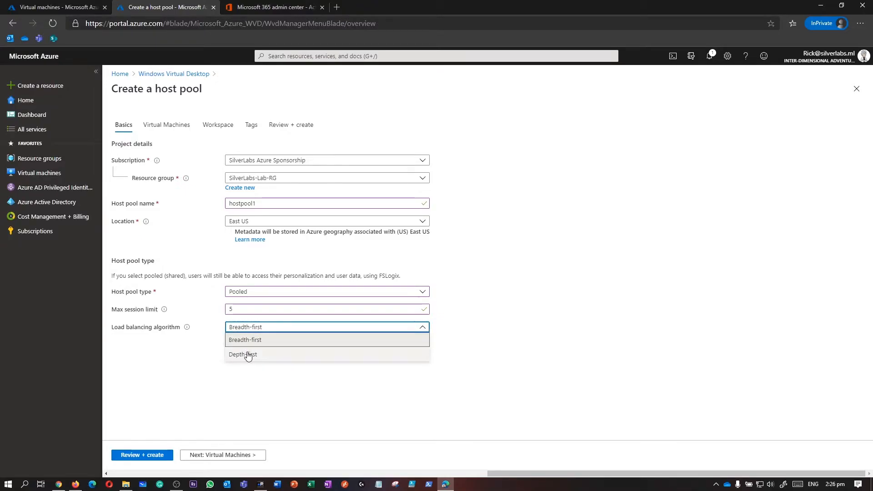
left_click(269, 341)
Step: Include virtual machines in the host pool, located in Australia East
left_click(230, 454)
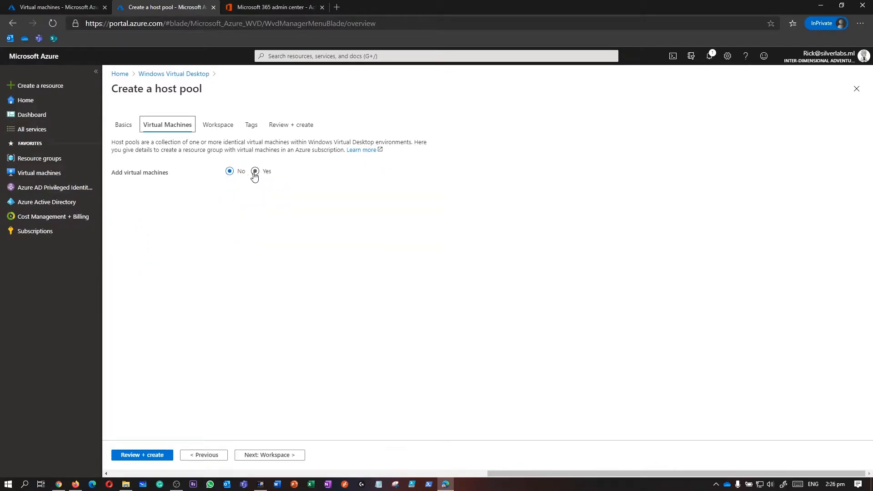
left_click_drag(112, 172, 168, 176)
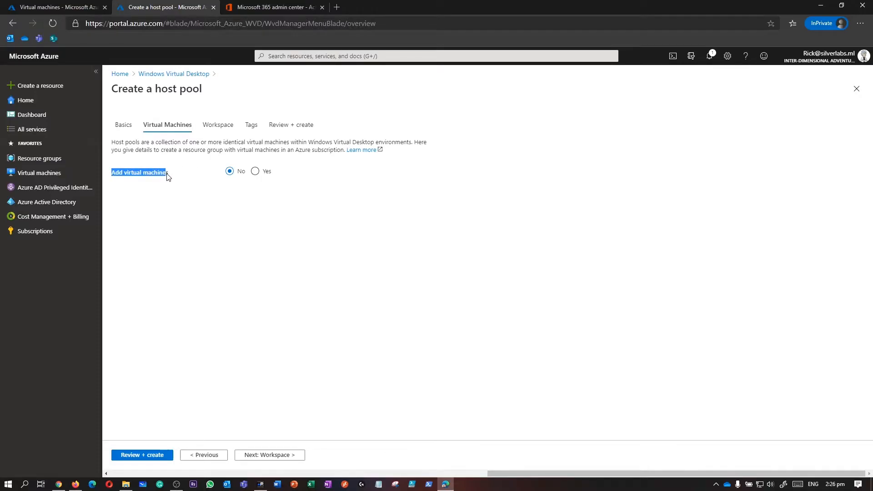
left_click(255, 172)
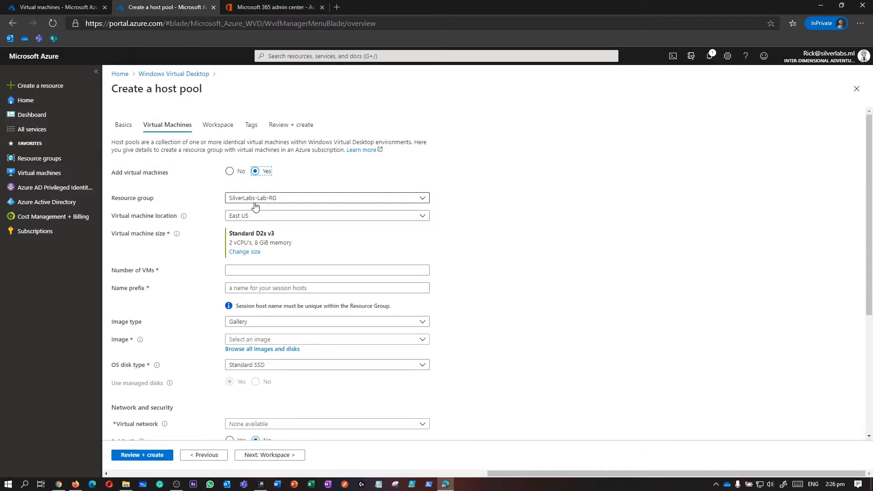
left_click(254, 217)
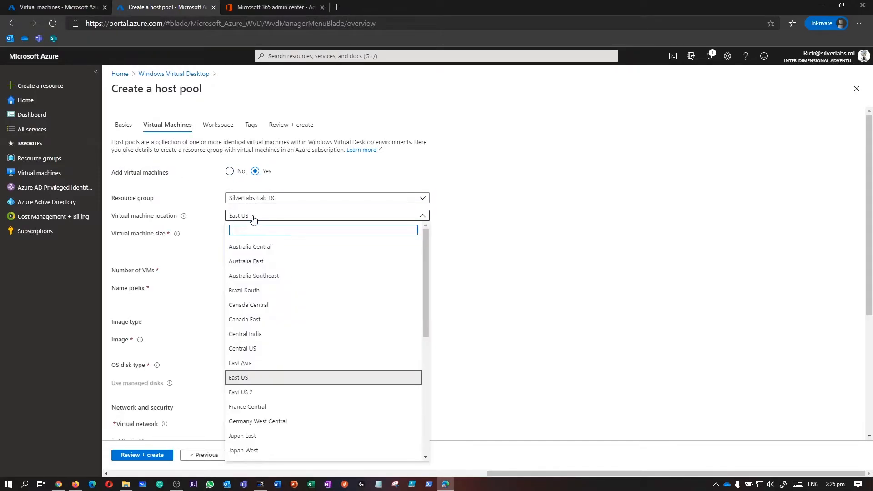
left_click(250, 261)
Step: Choose the Standard D2s v3 size, 1 VM, and name prefix wvd
left_click_drag(230, 242, 275, 233)
left_click(244, 252)
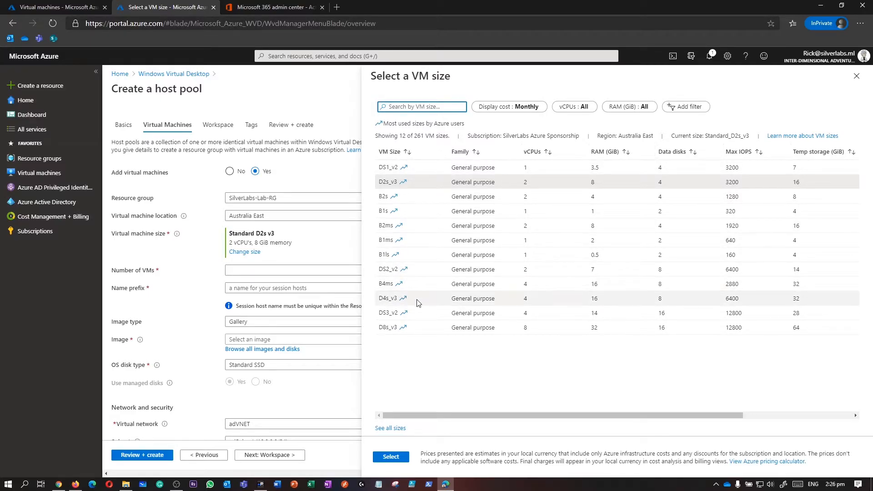
left_click(405, 460)
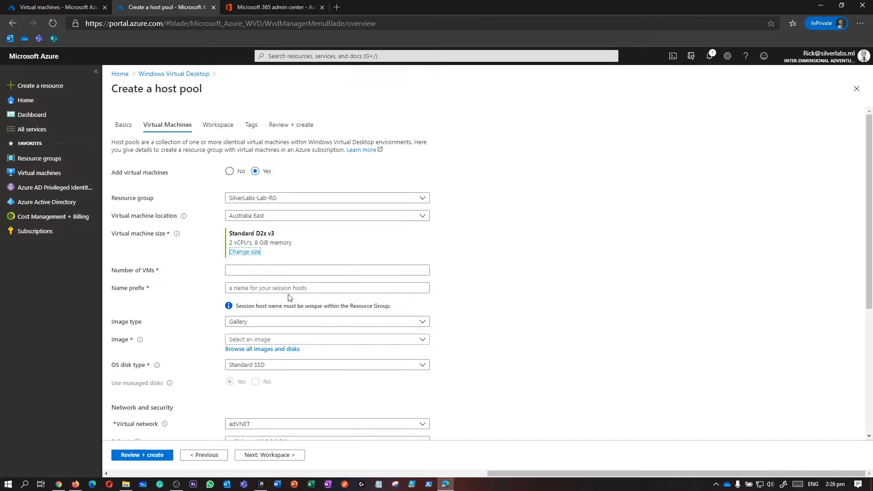
left_click(266, 271)
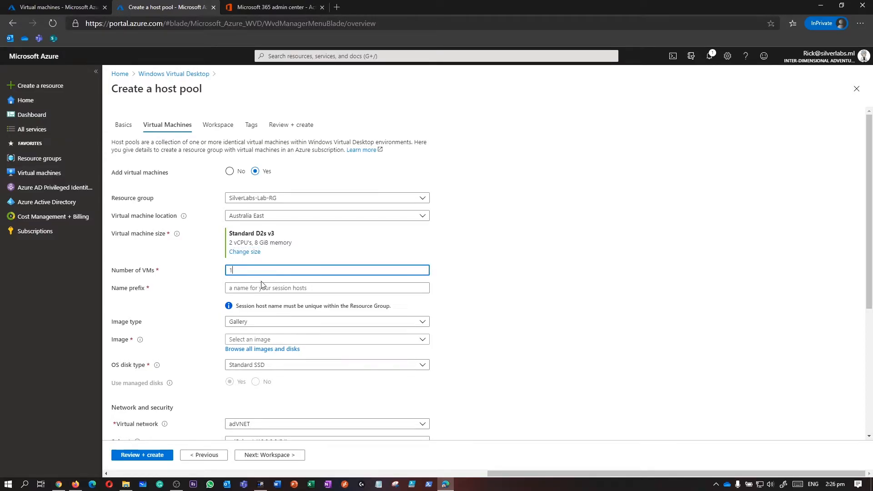
left_click(263, 288)
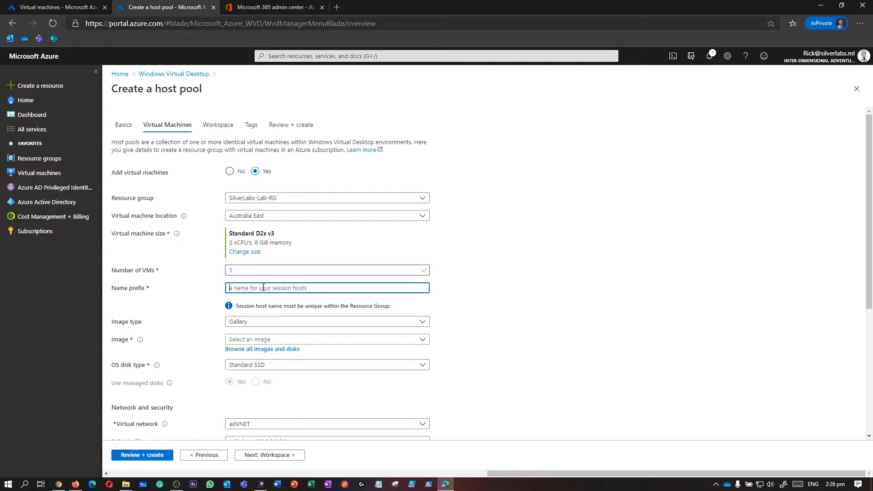
type("ww")
type("d")
left_click(501, 311)
scroll(486, 311, "down", 1)
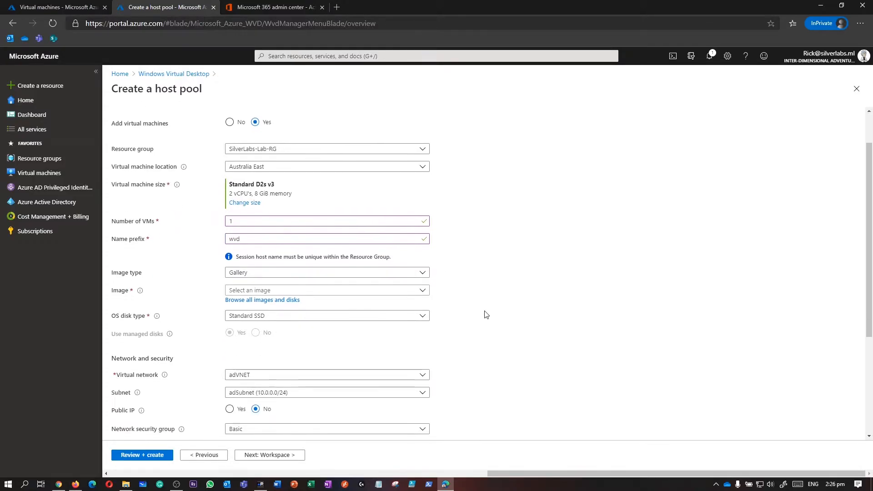
Step: Keep Image type on Gallery and pick Windows 10 Enterprise multi-session, Version 1909 + Office 365 ProPlus
left_click(246, 273)
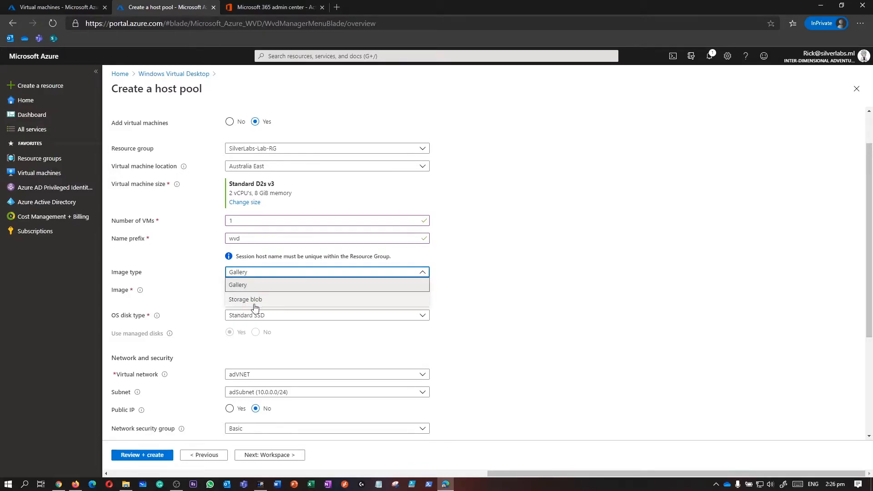
left_click(254, 286)
left_click(252, 293)
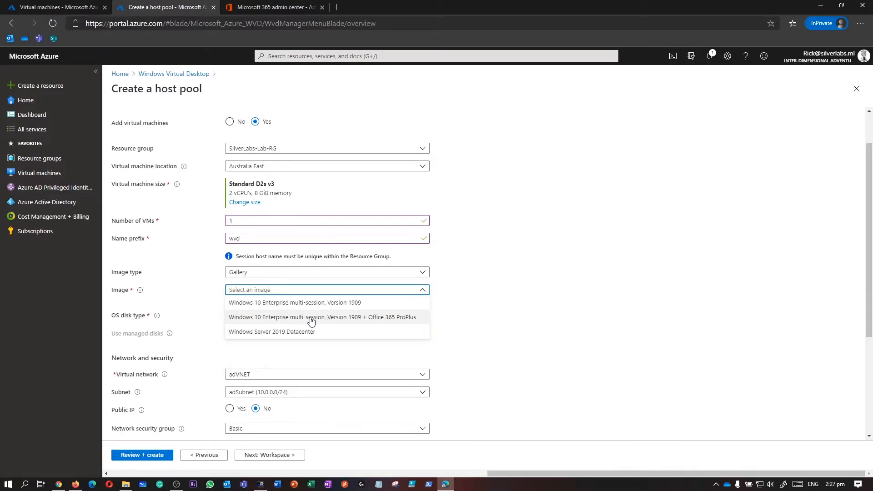
left_click(311, 319)
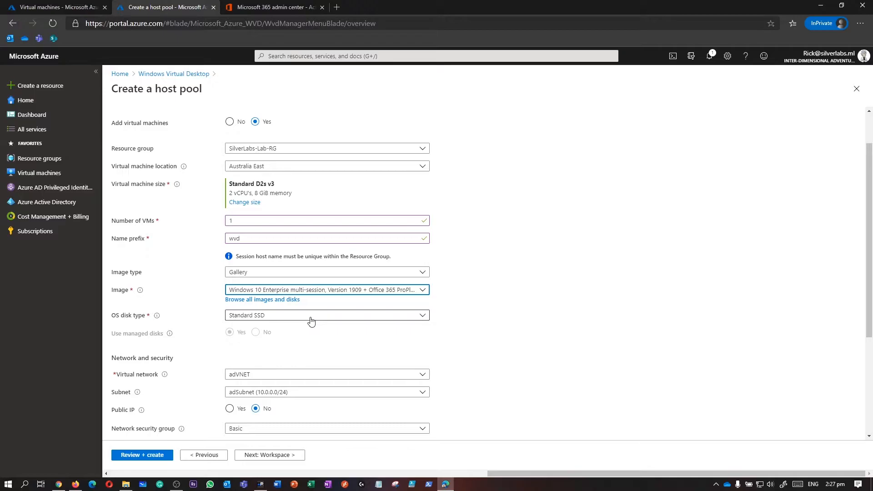
left_click(311, 318)
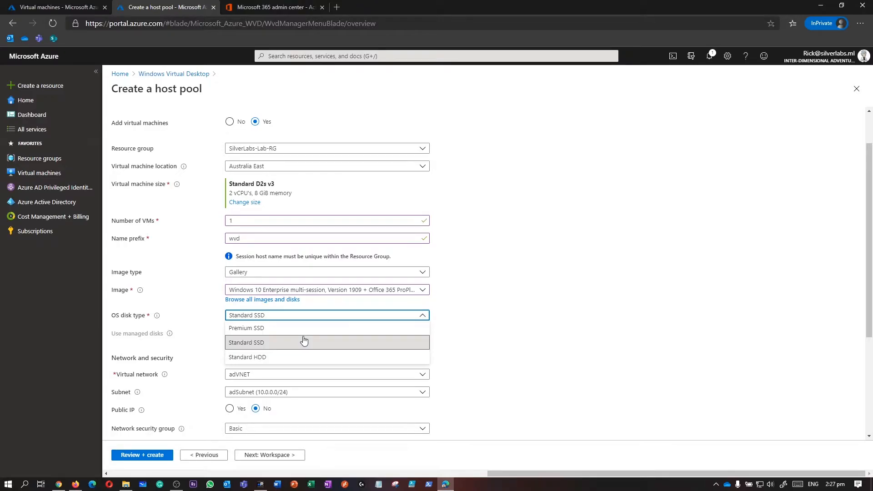
Step: Keep Standard SSD as the OS disk type
left_click(270, 347)
scroll(255, 295, "down", 2)
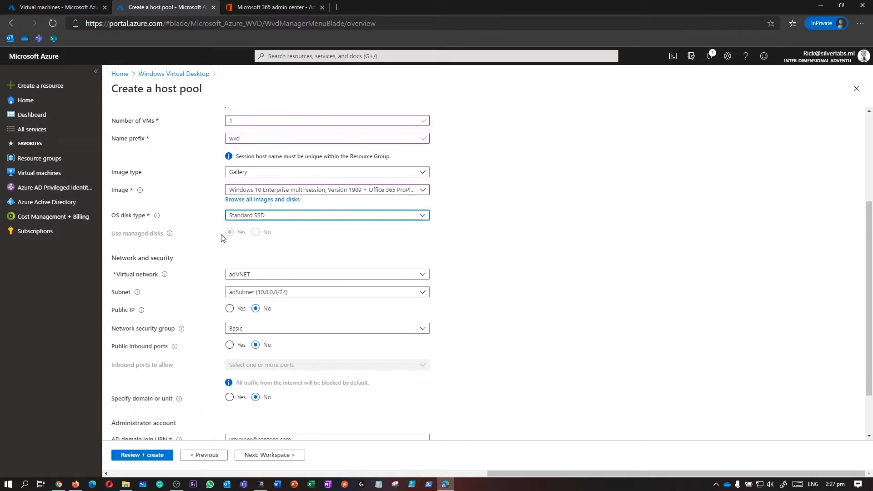
mouse_move(169, 235)
left_click_drag(283, 241, 223, 235)
scroll(270, 255, "down", 1)
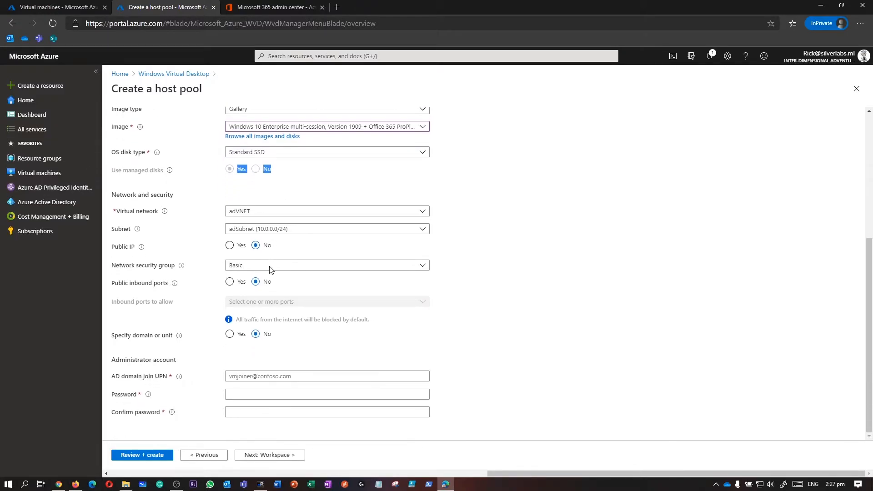
Step: Use virtual network adVNET with subnet adSubnet (10.0.0.0/24), and set network security group to None
left_click(266, 213)
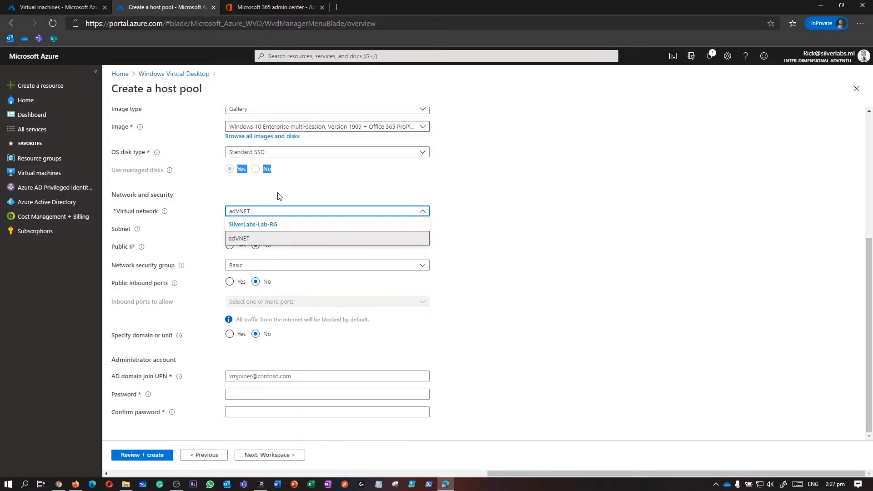
left_click(256, 213)
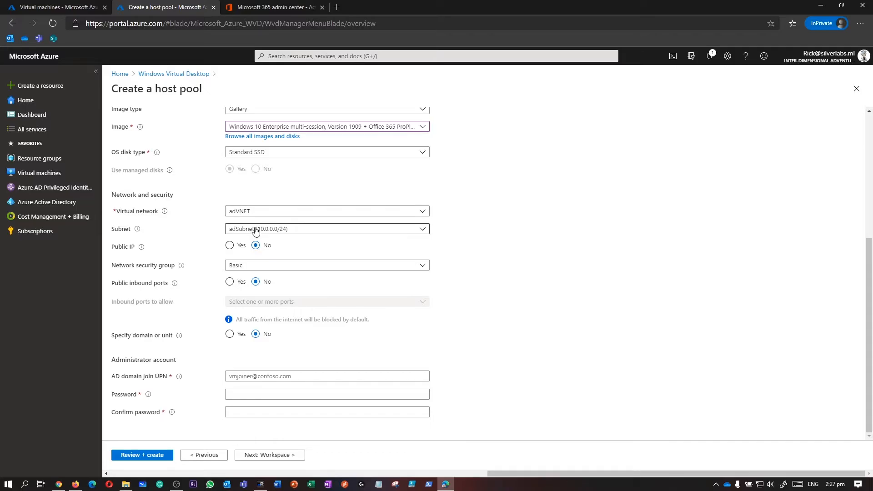
left_click(257, 229)
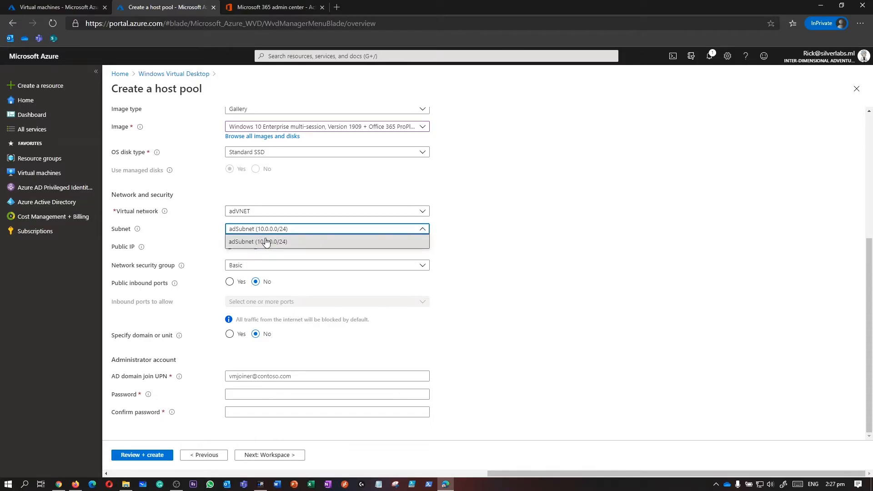
left_click(266, 242)
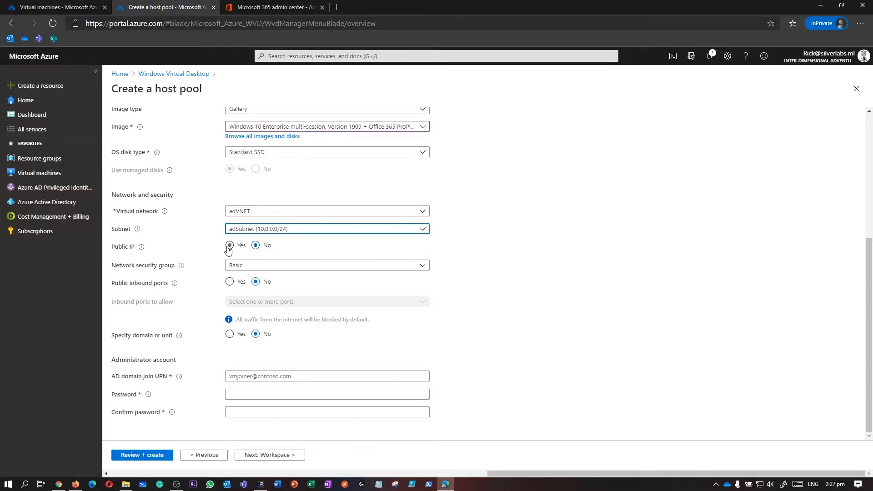
left_click(257, 272)
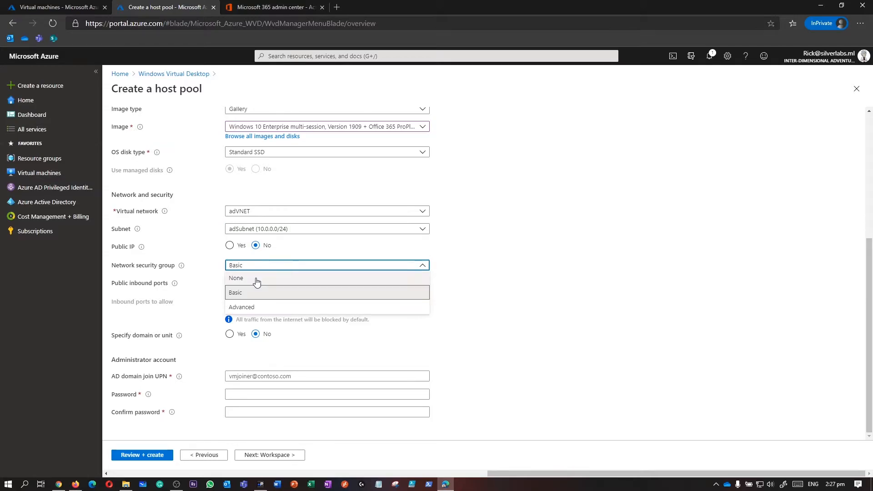
left_click(257, 282)
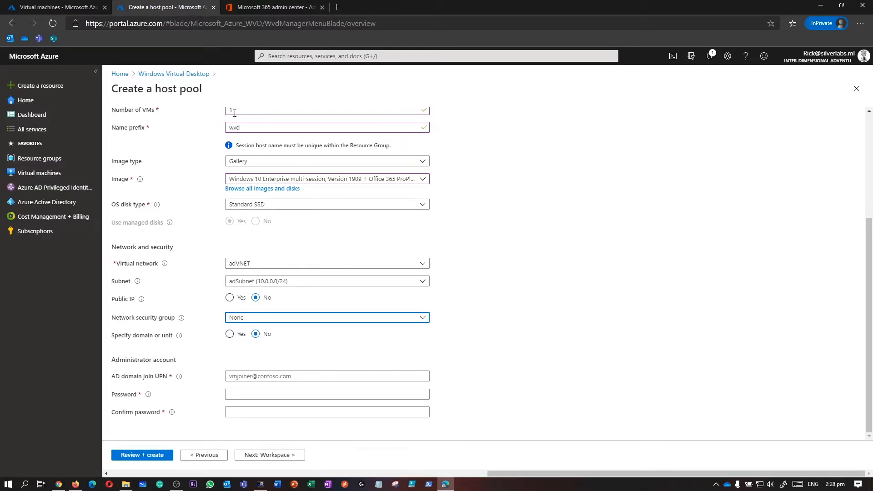
Step: Leave Specify domain or unit at No and enter the domain-join admin UPN
left_click(230, 336)
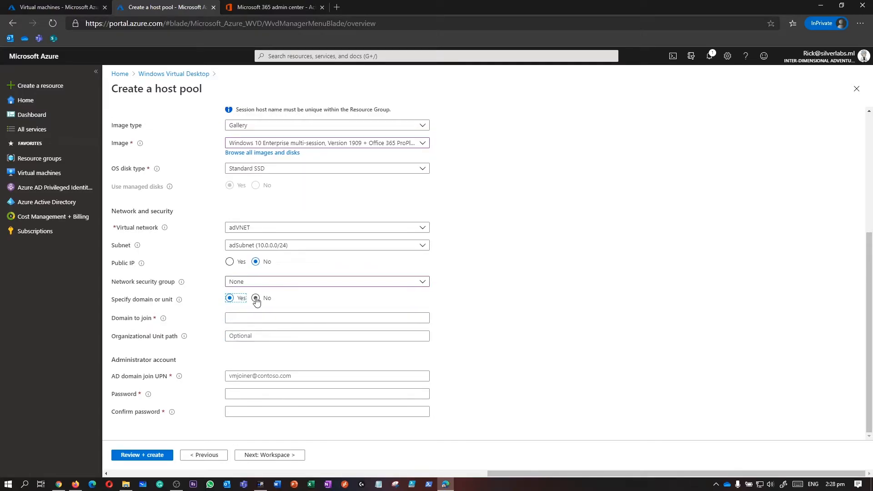
left_click(255, 298)
left_click(262, 378)
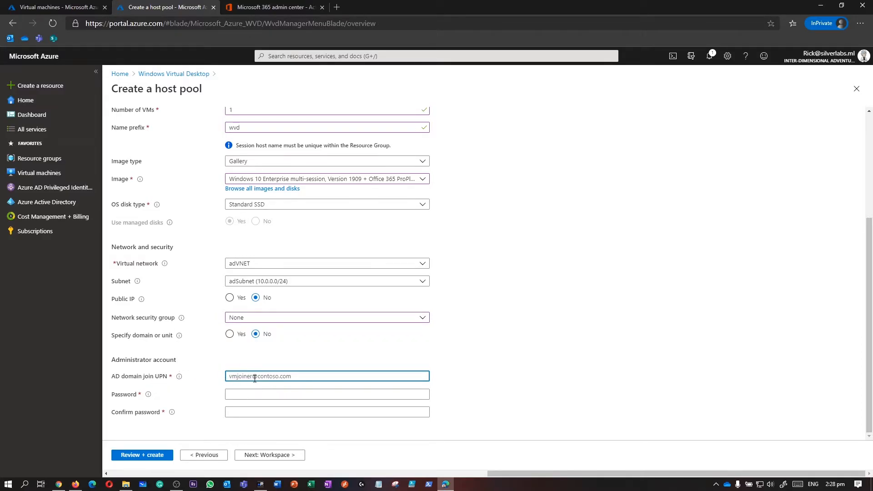
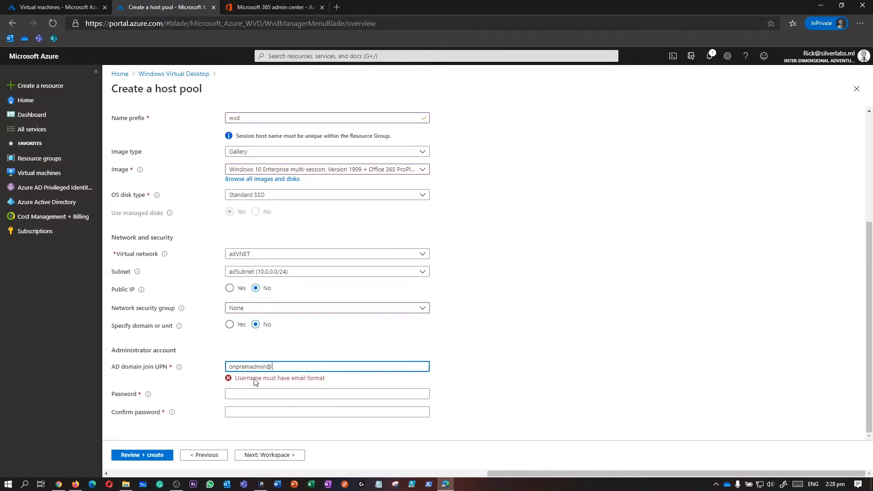
Step: Enter and confirm the domain-join account password, then advance to the Workspace step
key("Tab")
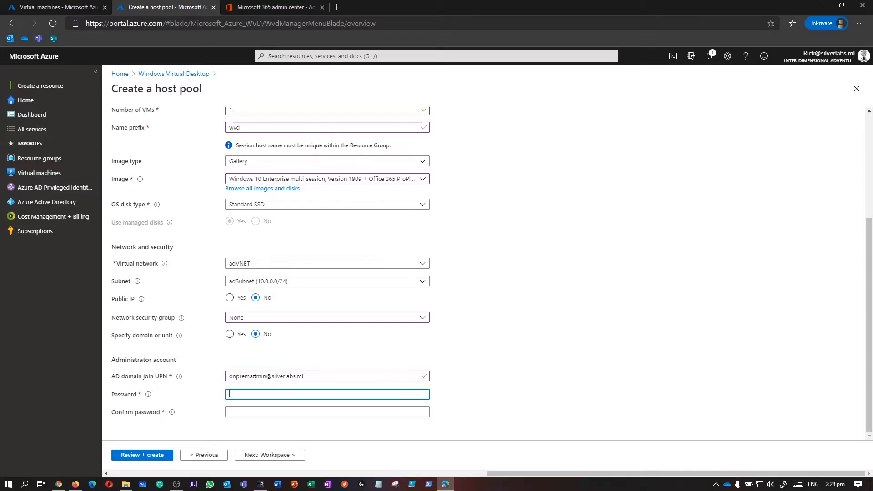
type("***********")
key("Tab")
type("*******")
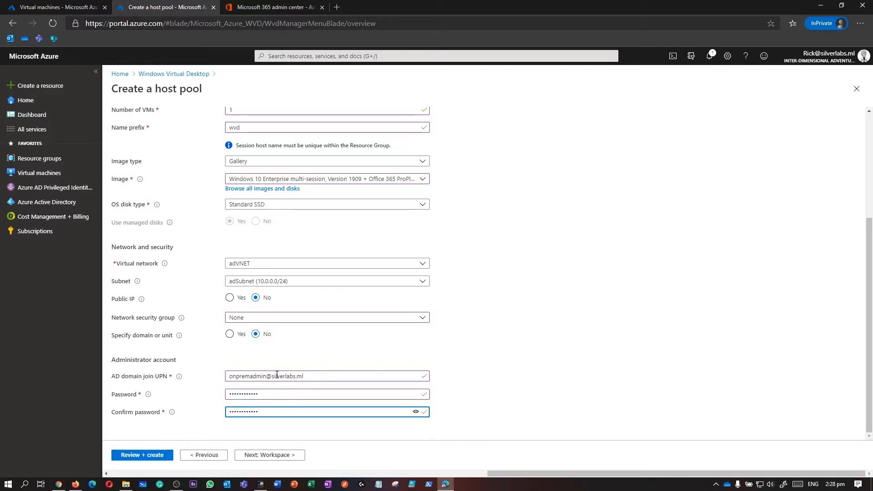
left_click(281, 455)
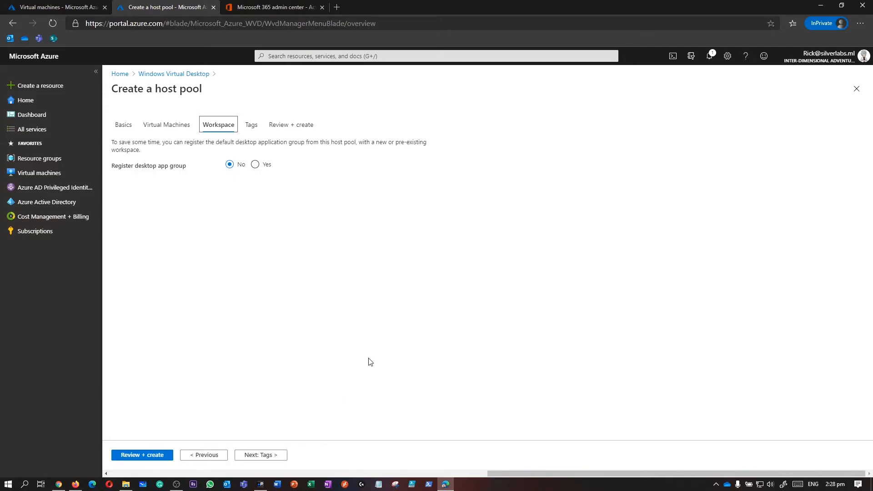
Step: Set Register desktop app group to Yes and check the existing workspace list, which is empty
left_click_drag(114, 167, 187, 169)
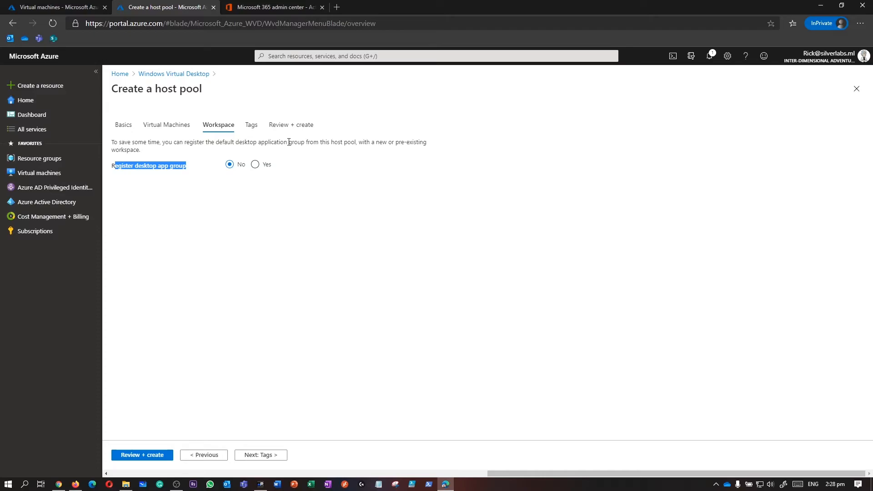
left_click(197, 178)
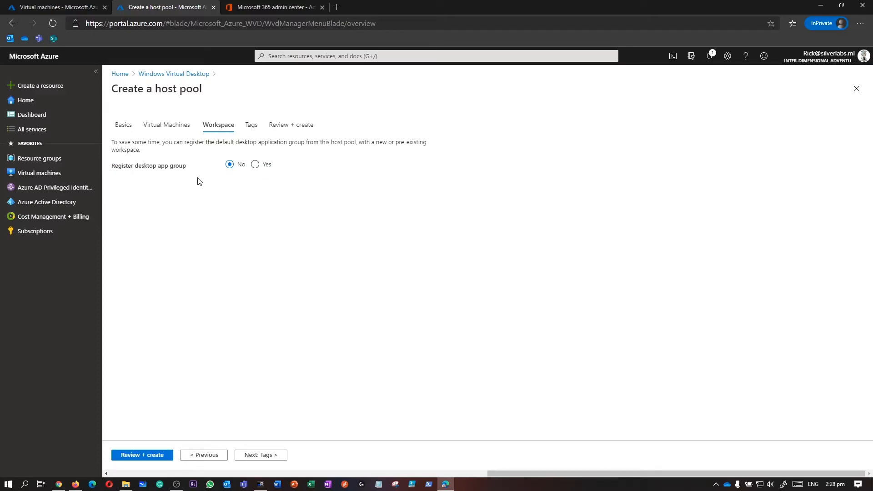
left_click_drag(139, 167, 207, 171)
left_click(261, 167)
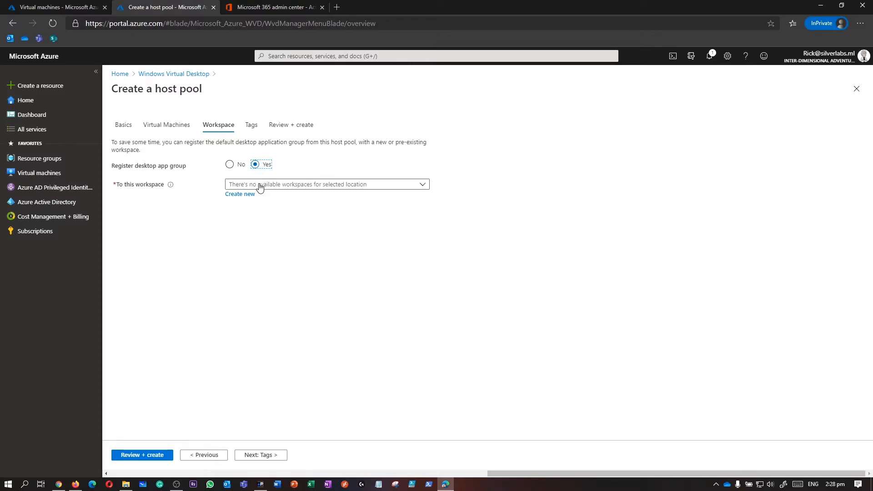
left_click(260, 188)
left_click(261, 188)
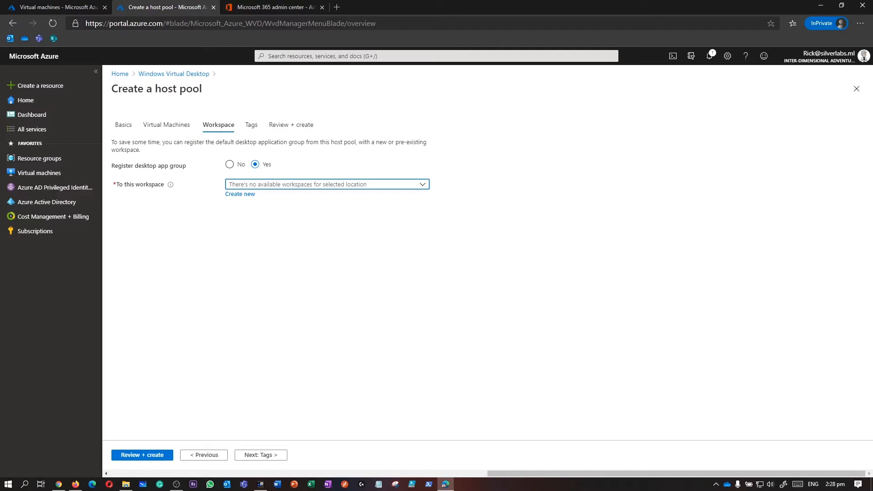
Step: Create a new workspace named 'Silverlabs WVD Workspace' and move on to Tags
left_click(240, 194)
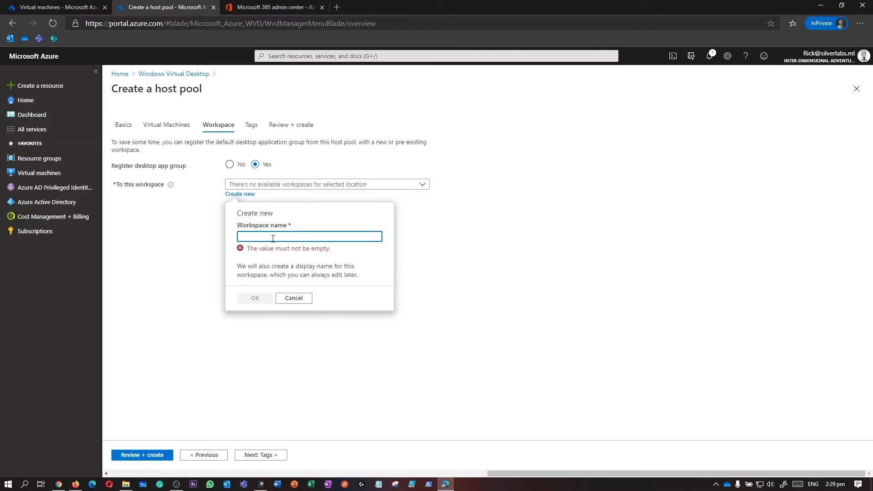
type("Silverlabs WVD Workspace")
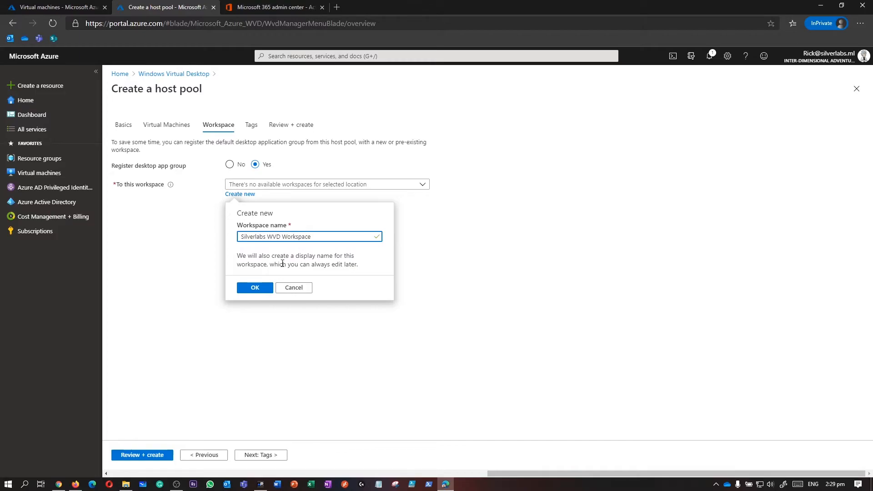
left_click(267, 290)
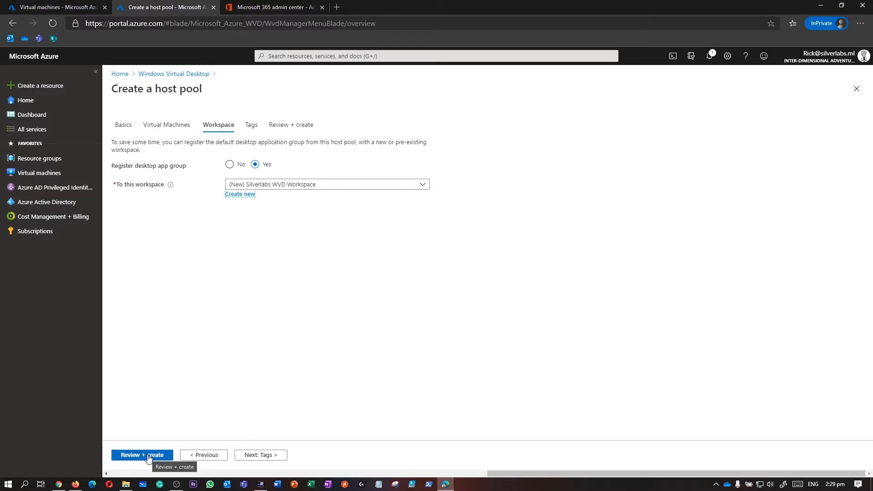
left_click(242, 456)
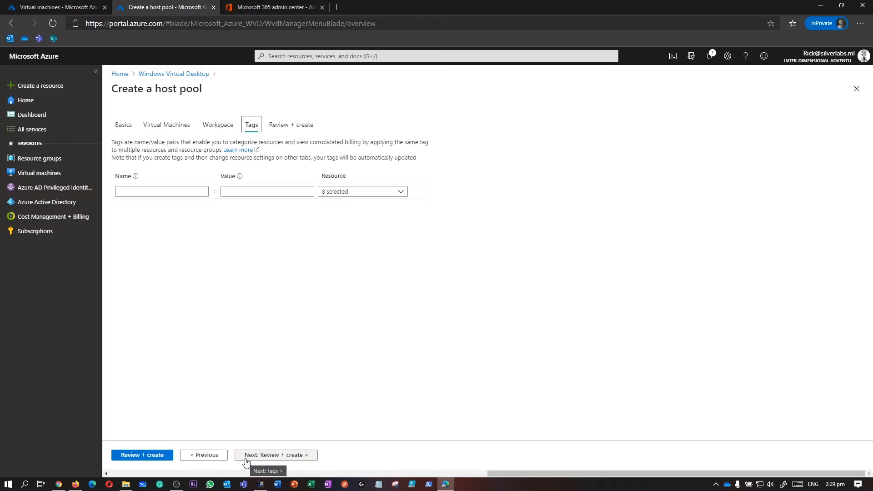
Step: Confirm hostpool1 passes validation with the adVNET network, then create the deployment
left_click(154, 457)
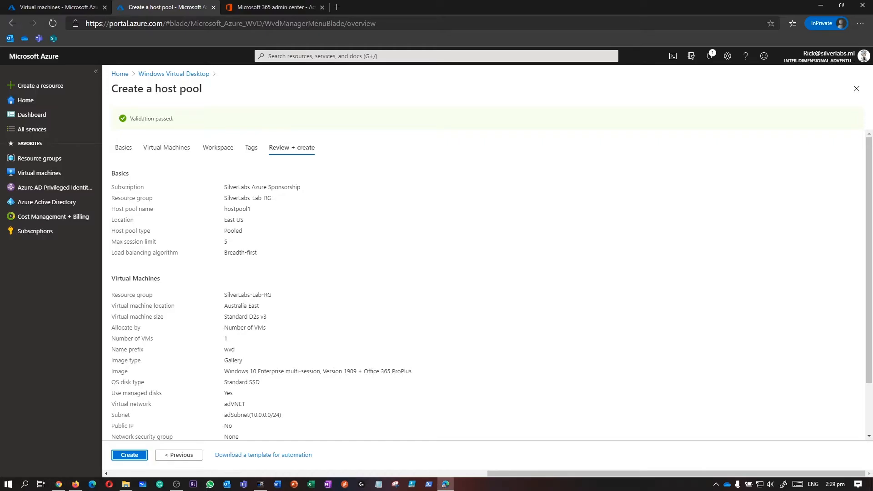
left_click_drag(128, 119, 174, 127)
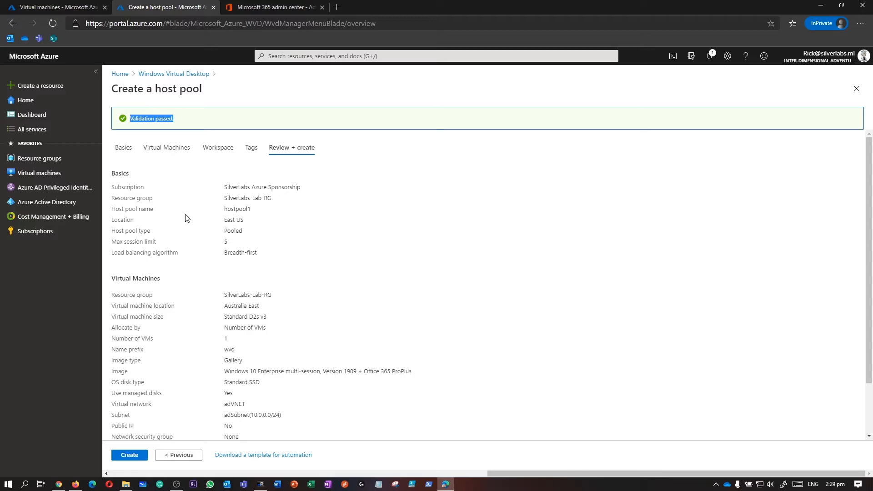
scroll(228, 187, "down", 2)
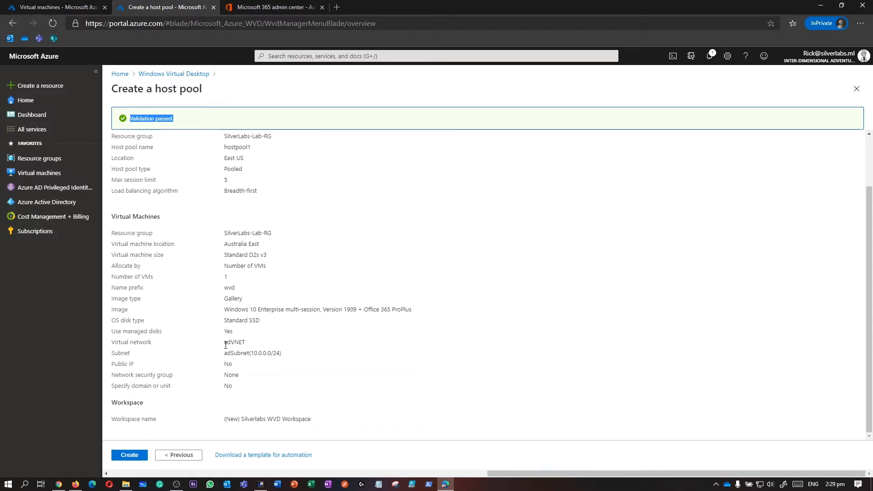
left_click_drag(226, 340, 272, 354)
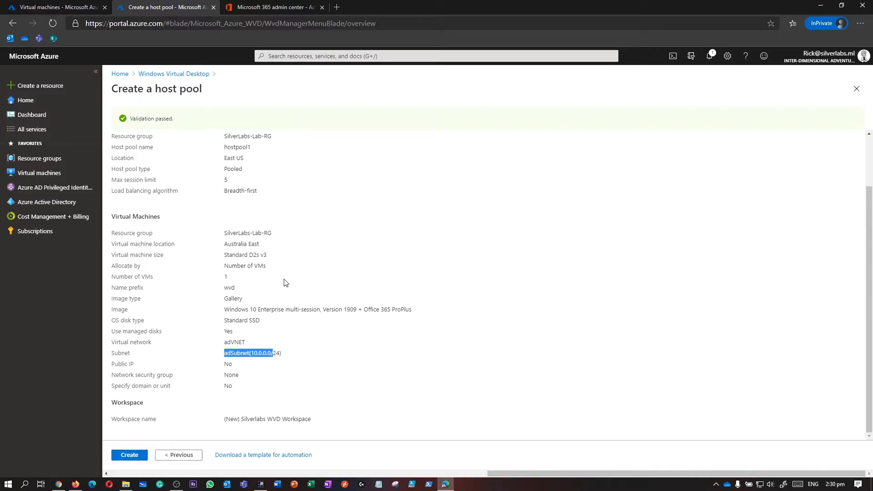
left_click(131, 455)
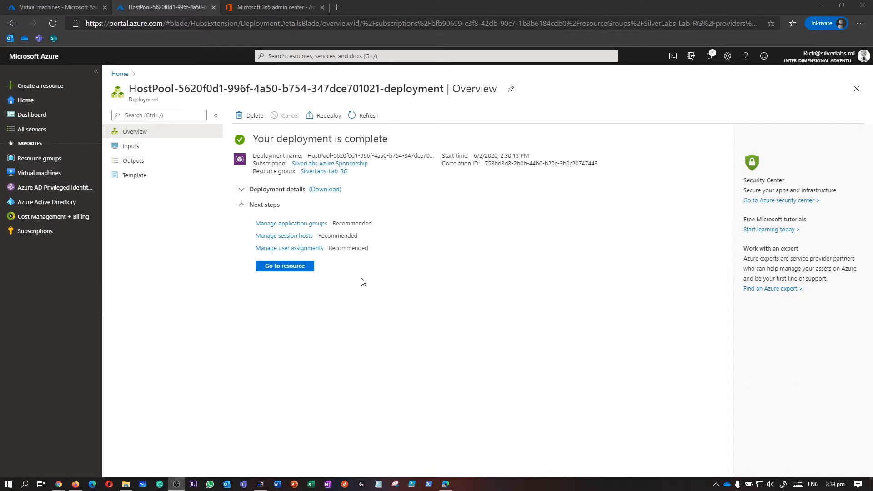
Step: Expand the completed deployment's details and go to the hostpool1 resource
left_click_drag(500, 156, 519, 156)
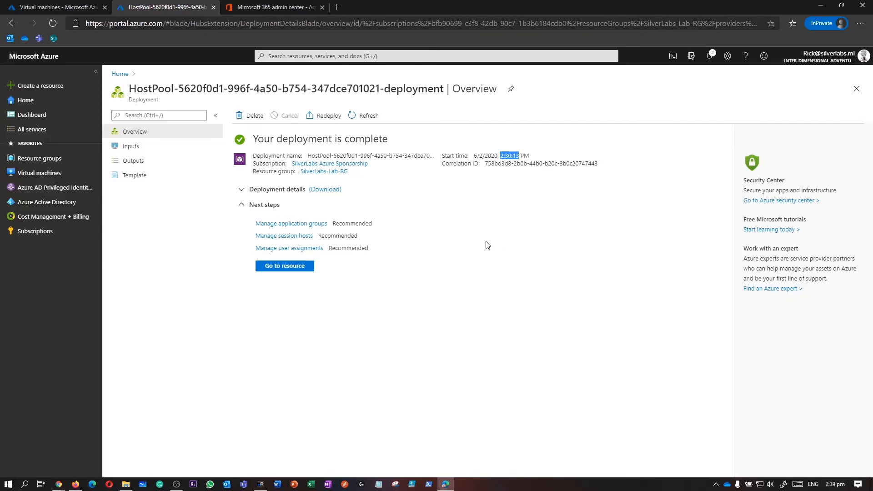
left_click(243, 191)
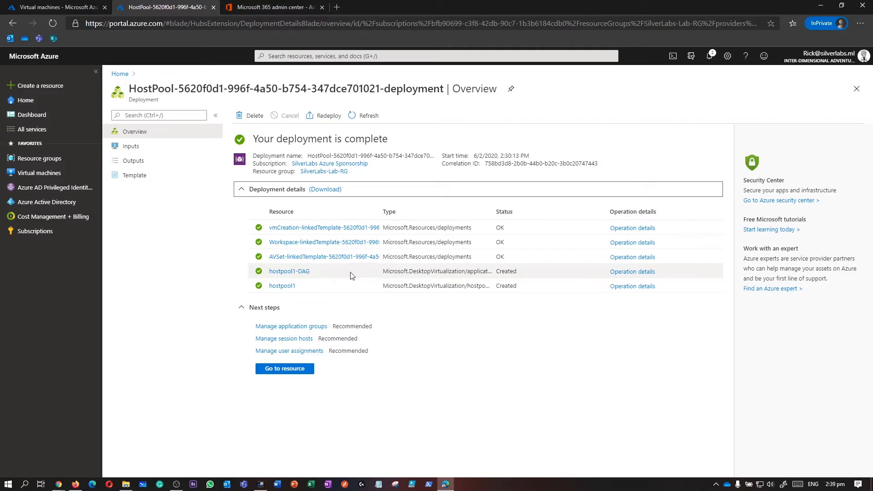
left_click(298, 372)
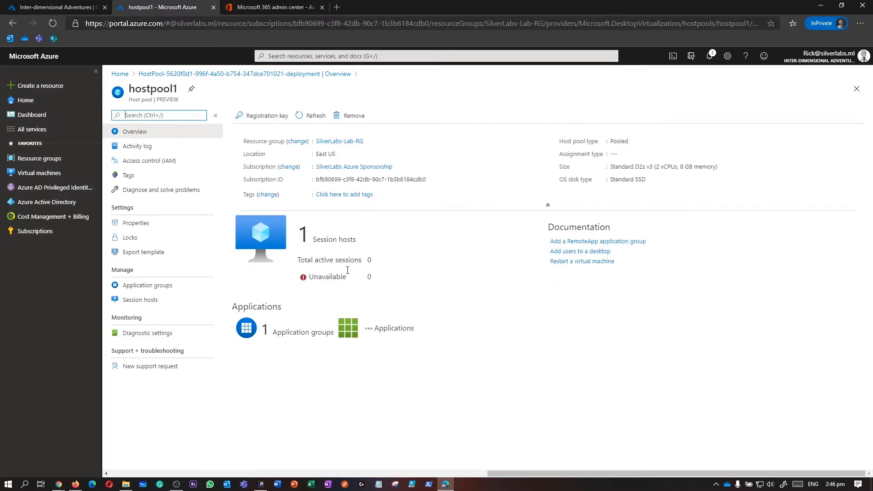
Step: Check hostpool1's session host and active session counts, then list its session hosts, including wvd-0
left_click_drag(314, 241, 367, 243)
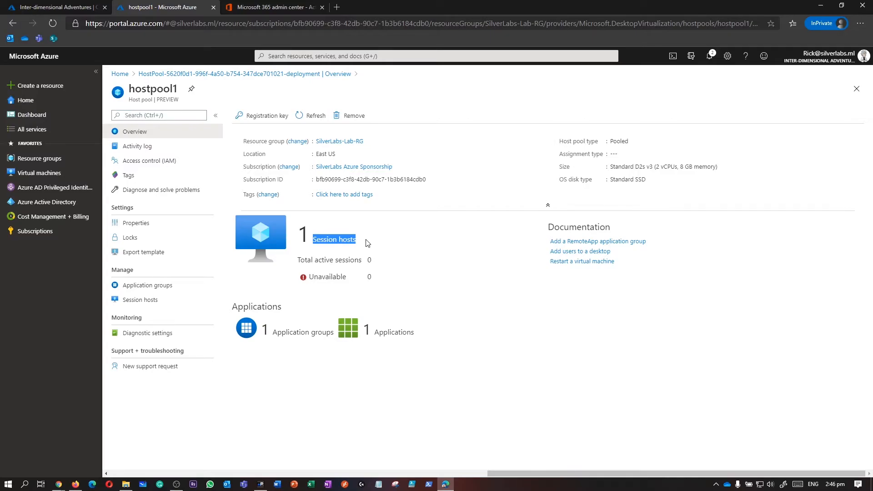
left_click_drag(377, 262, 299, 260)
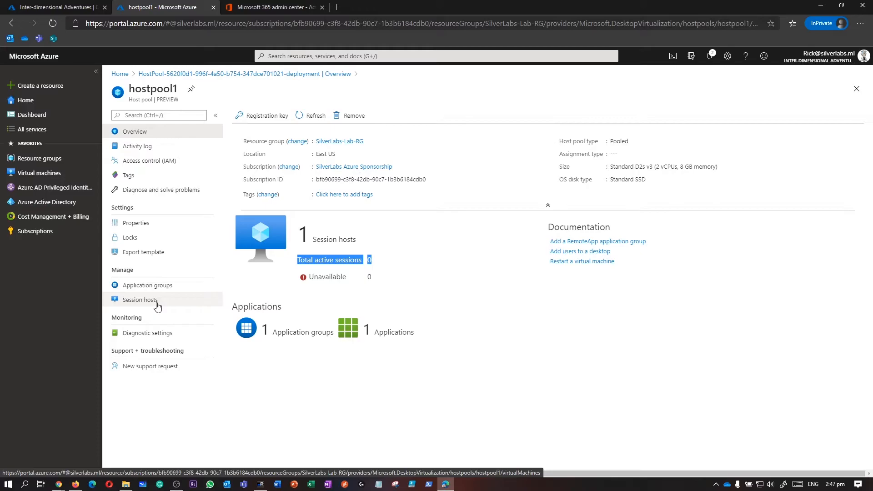
left_click(157, 307)
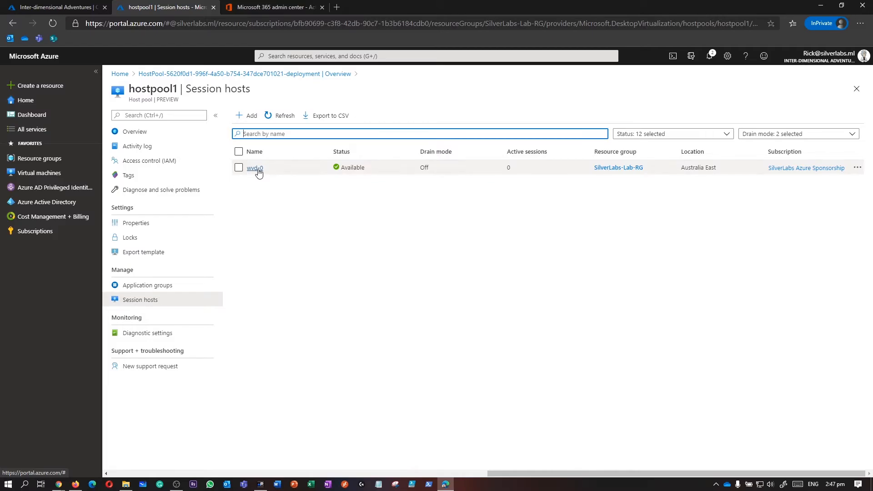
double_click(261, 168)
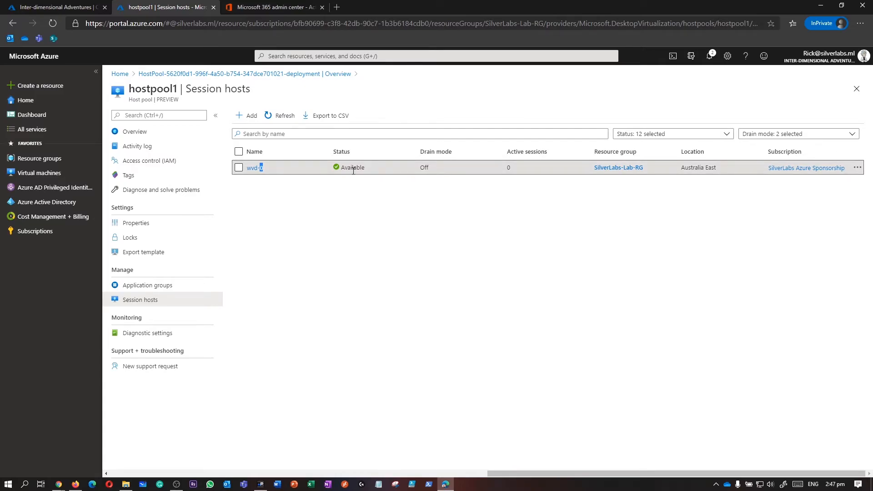
mouse_move(702, 168)
left_mouse_down()
mouse_move(684, 168)
mouse_move(717, 172)
left_mouse_up()
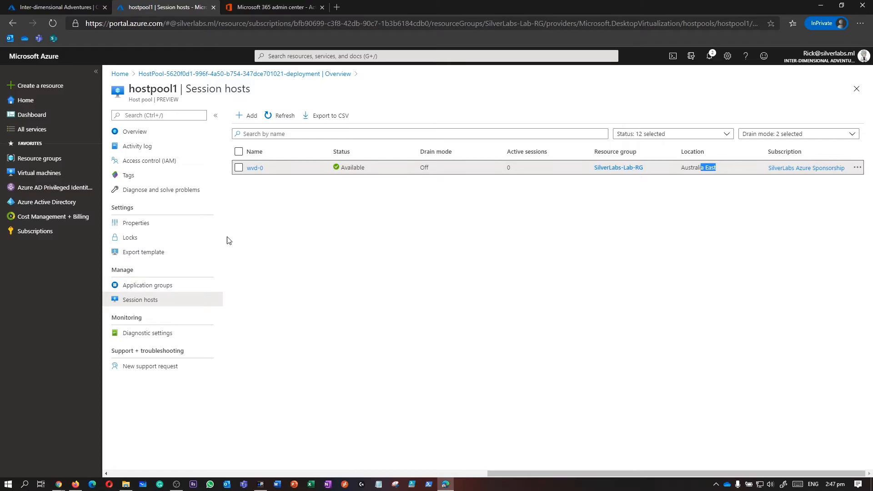
Step: Open wvd-0's details, confirm no users are connected, and close the blade
left_click(250, 168)
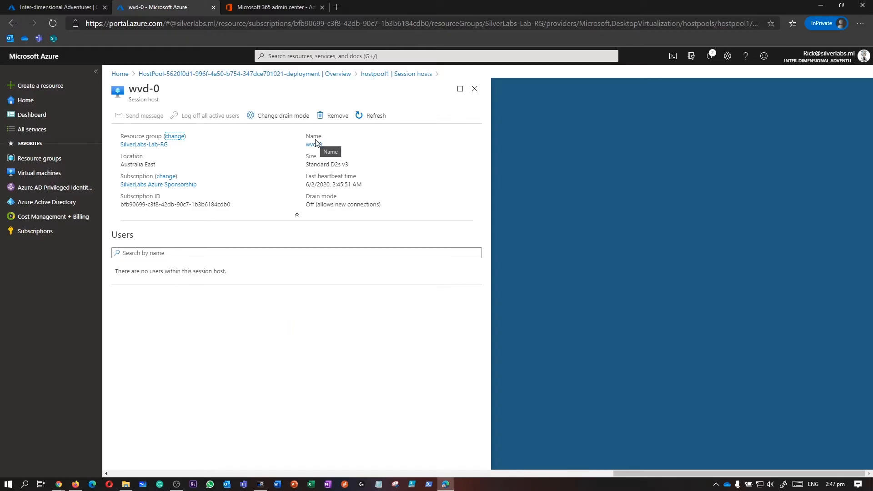
left_click_drag(122, 269, 251, 272)
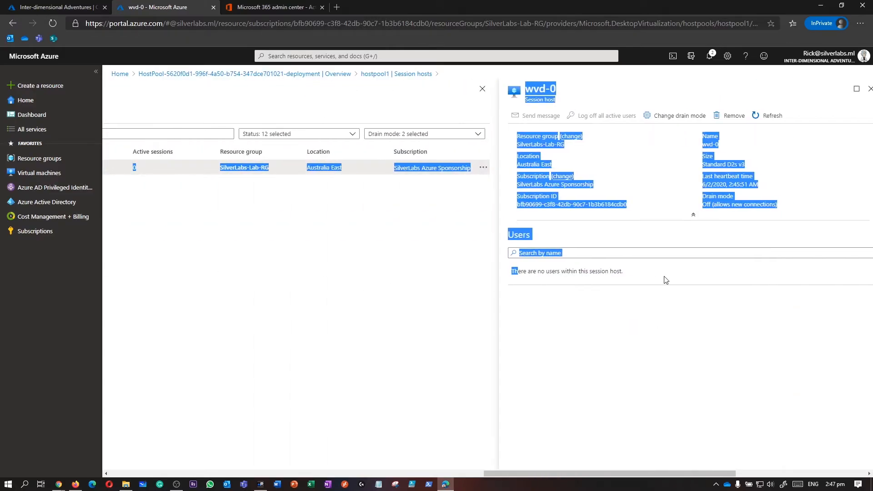
left_click_drag(630, 274, 528, 272)
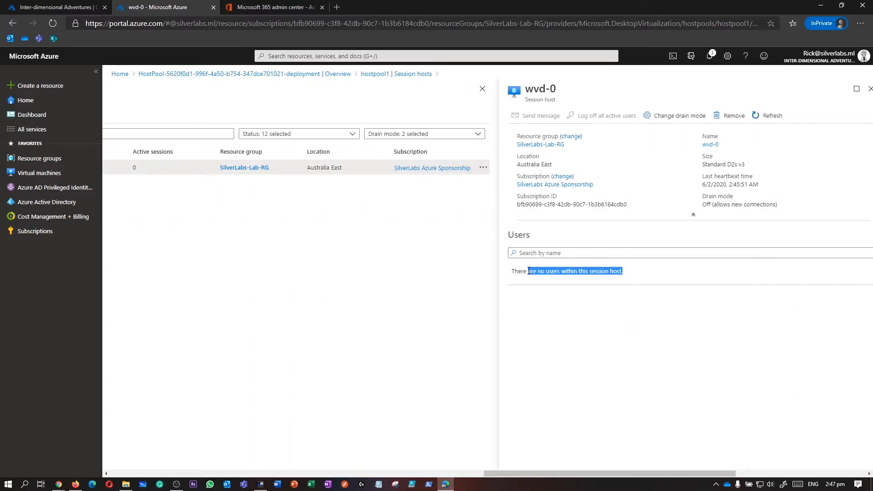
left_click(869, 89)
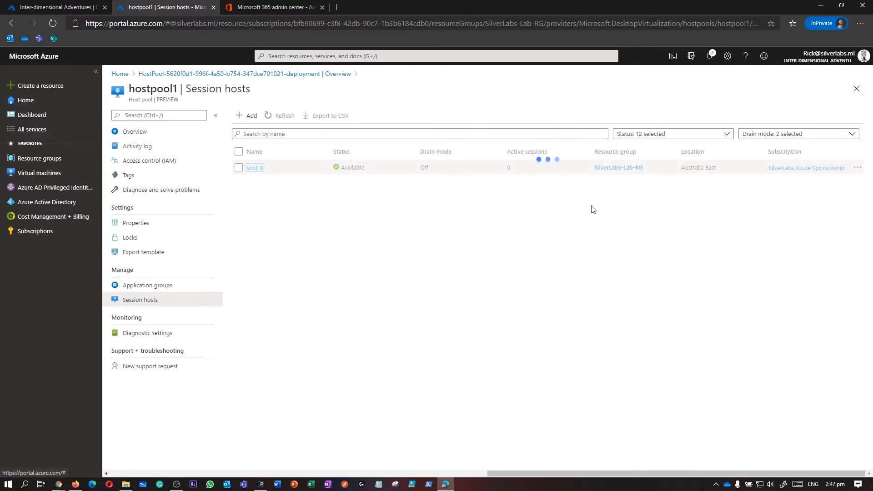
Step: Go to Application groups and open the hostpool1-DAG desktop application group
left_click(147, 291)
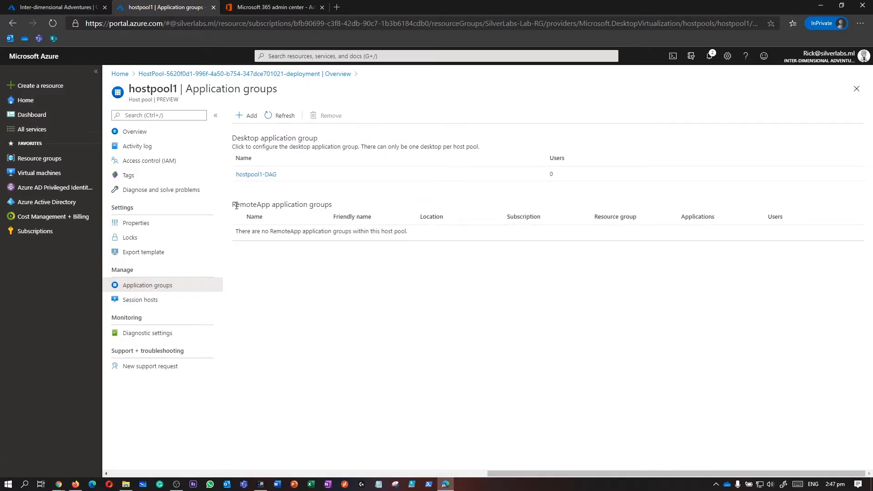
left_click_drag(236, 205, 334, 209)
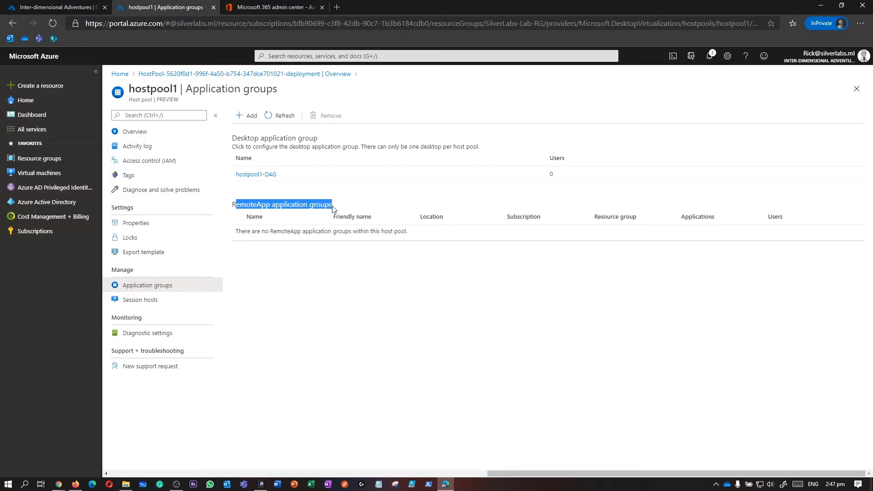
left_click_drag(235, 138, 314, 139)
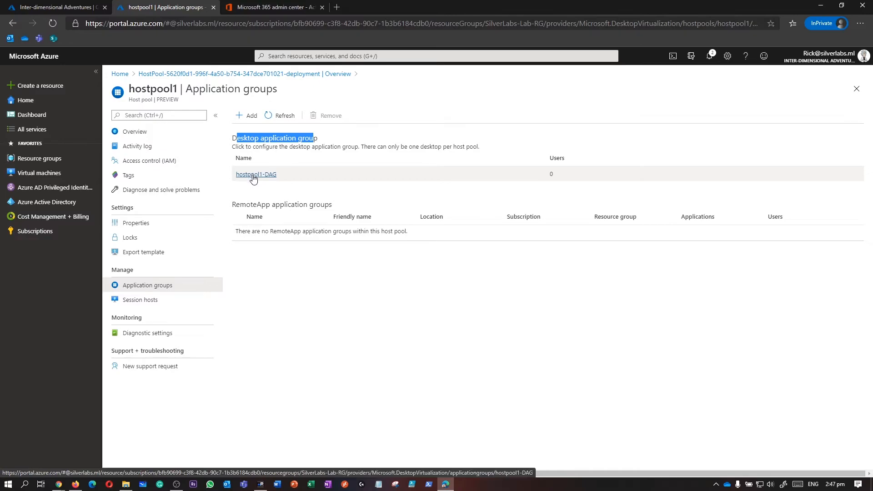
left_click(254, 178)
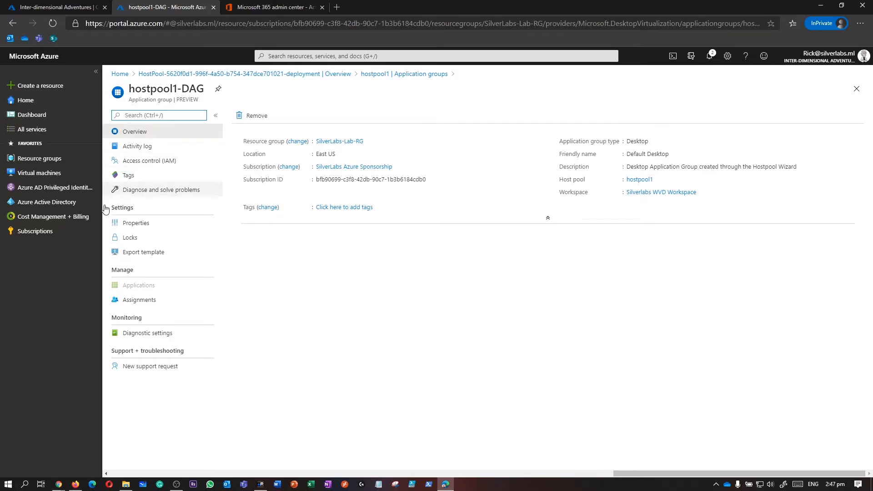
Step: Under Assignments, search for the user by name and add them as a member
left_click(155, 307)
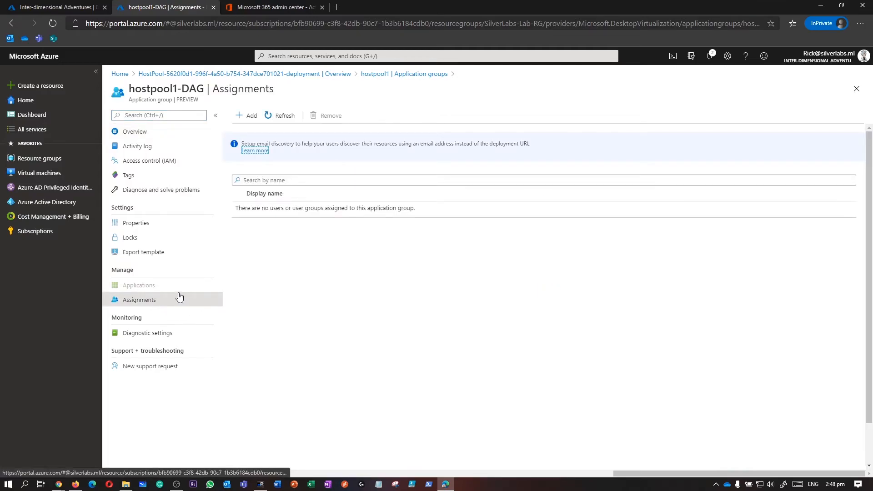
left_click(245, 119)
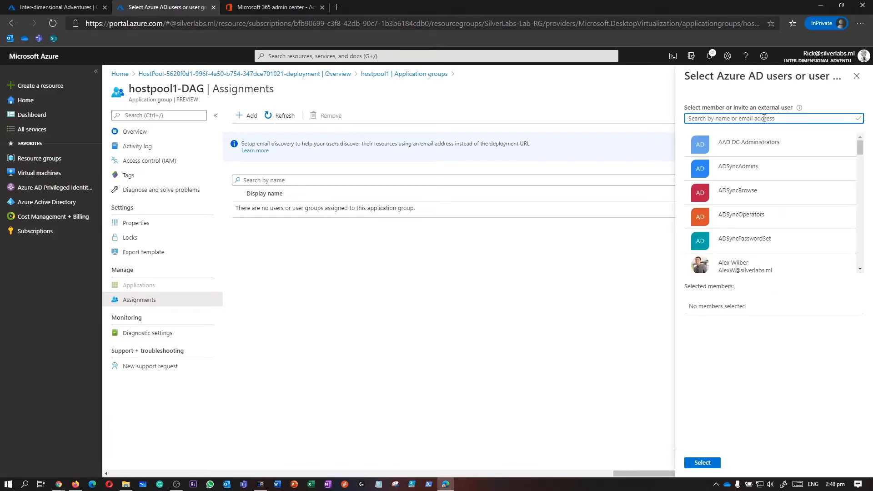
left_click(763, 118)
type("birdperson")
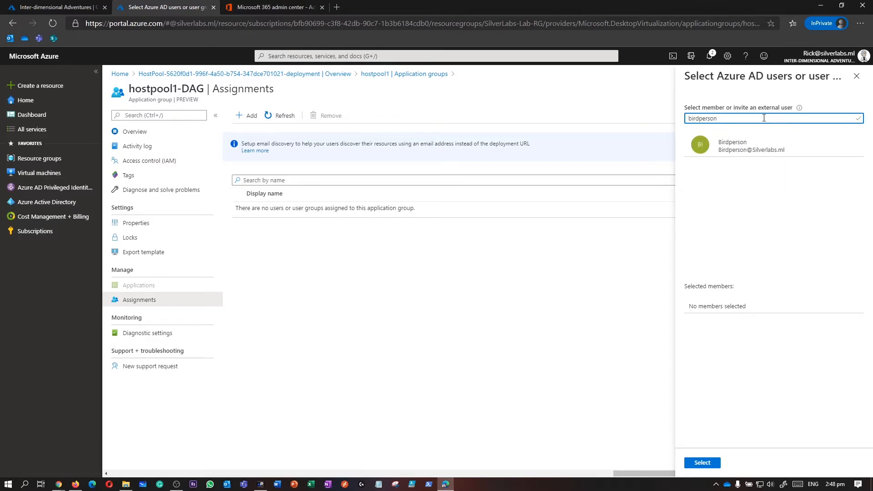
left_click(748, 148)
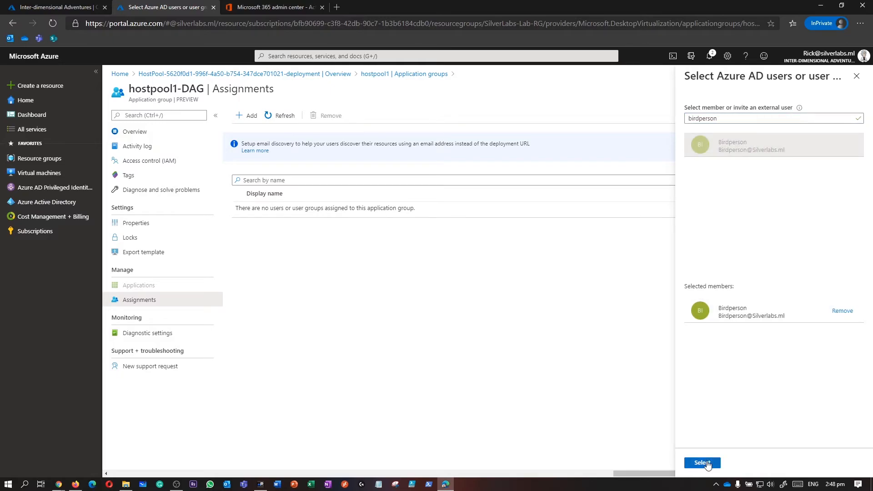
left_click(703, 463)
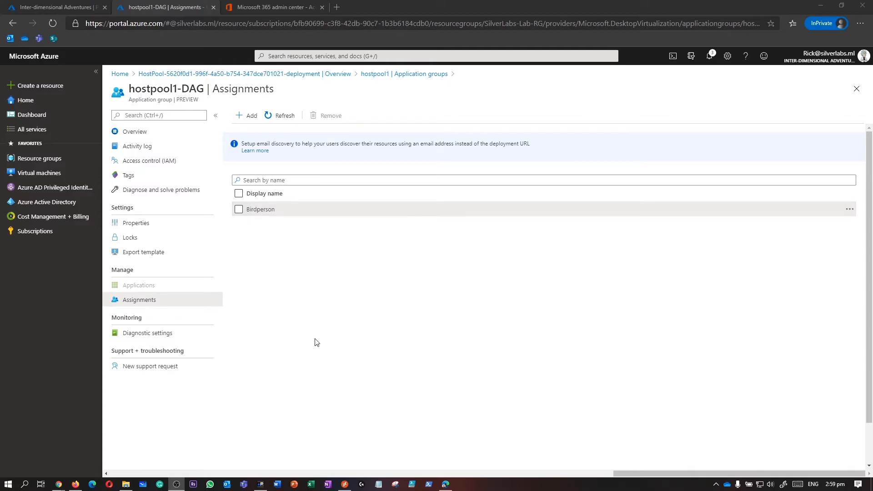
mouse_move(346, 487)
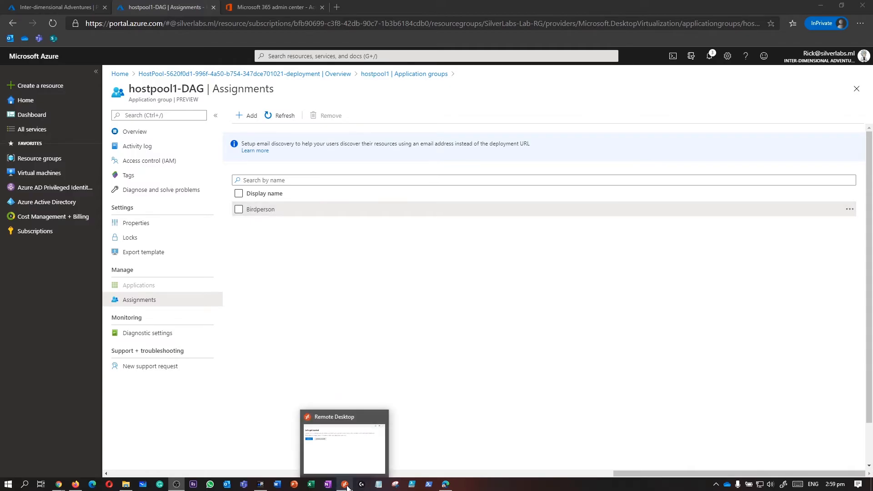
left_click(350, 456)
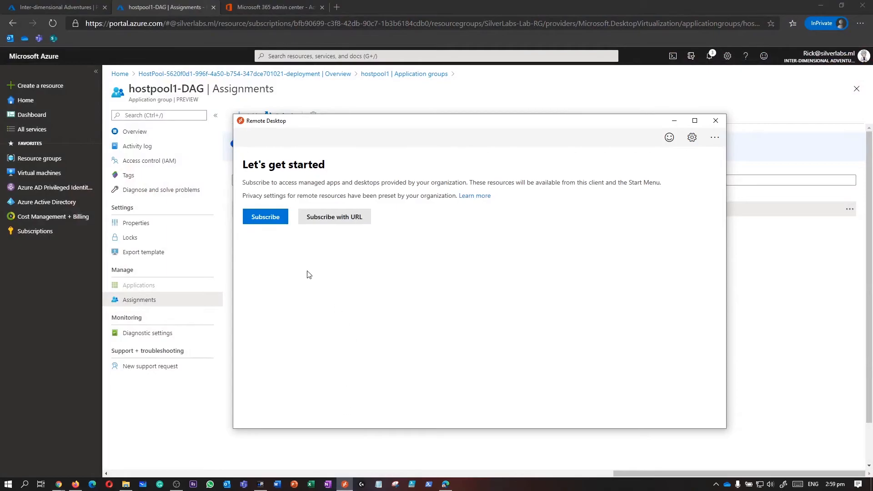
left_click_drag(385, 130, 407, 191)
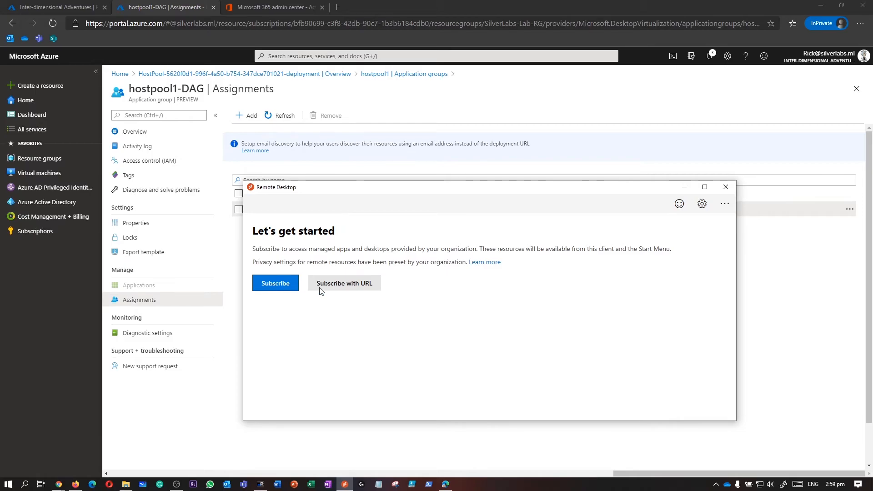
left_click(346, 283)
type("https://rdweb.wvd.microsoft.com/api/arm/feeddiscovery")
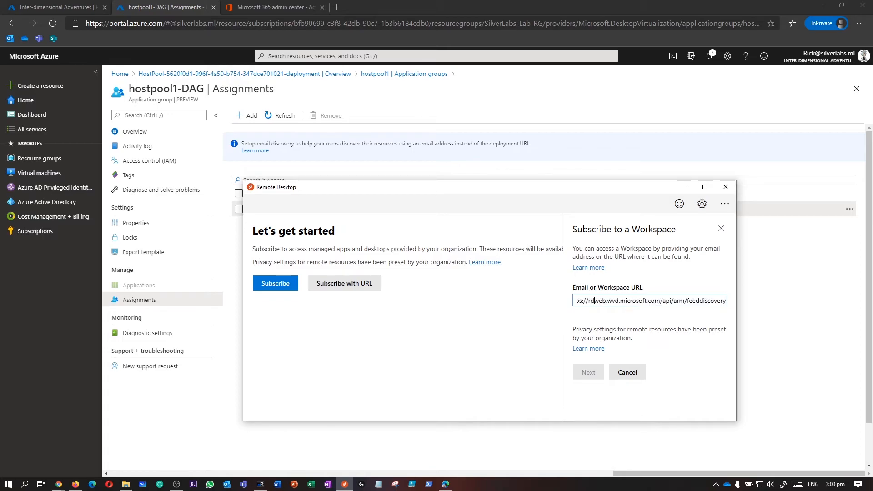
left_click_drag(599, 299, 695, 301)
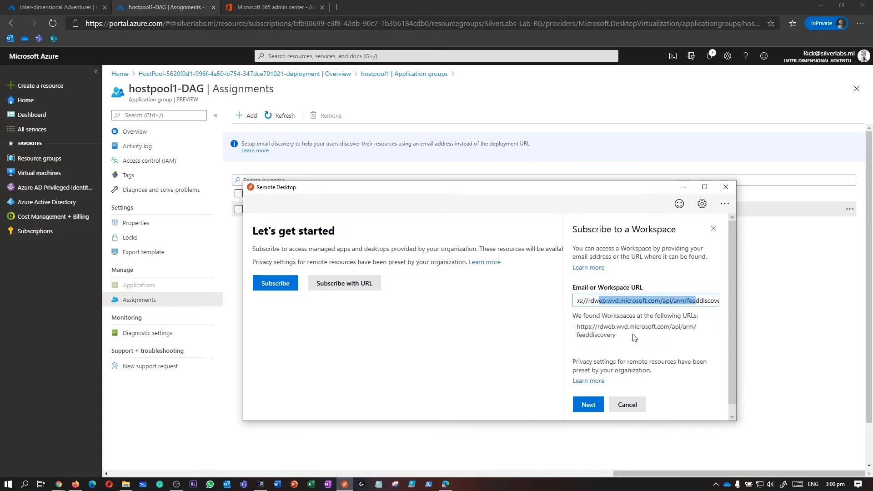
left_click(593, 405)
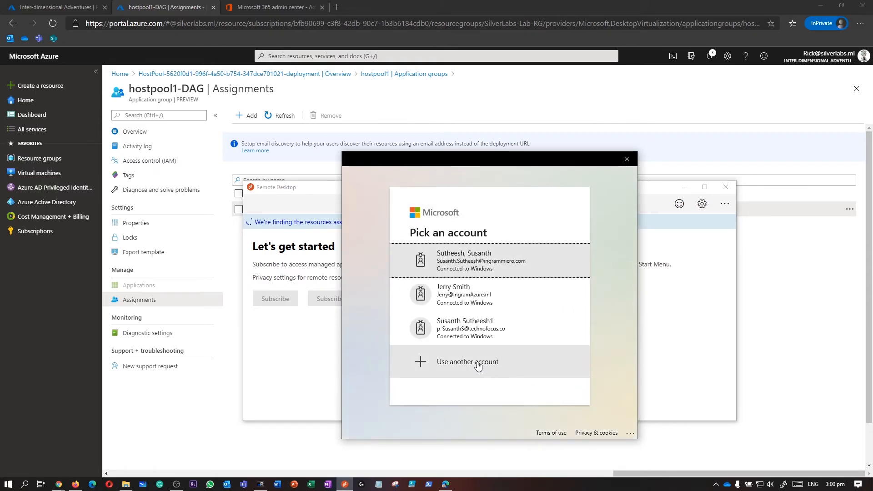
Step: Sign in with the assigned user's work e-mail and password to finish the workspace subscription
left_click(477, 367)
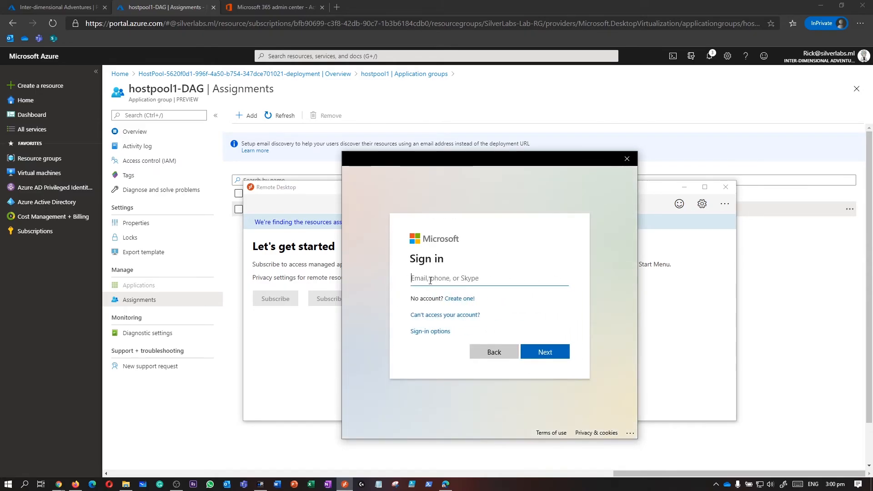
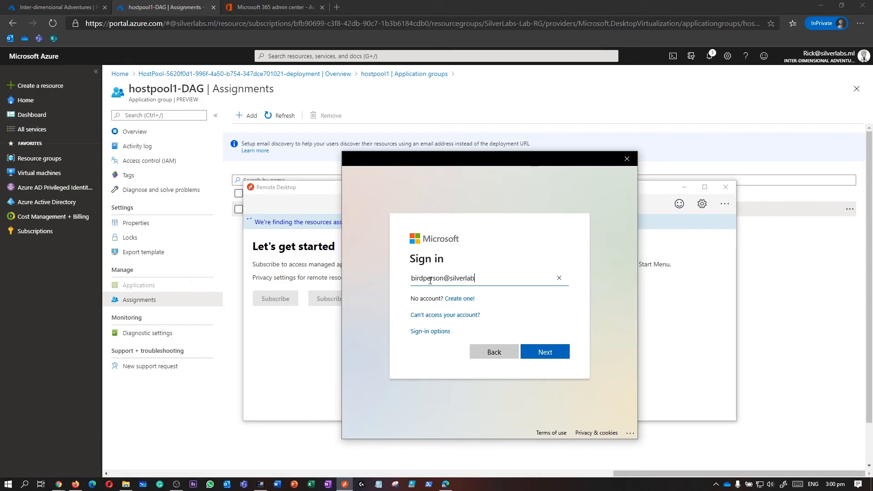
key("Return")
type("•••••••••••")
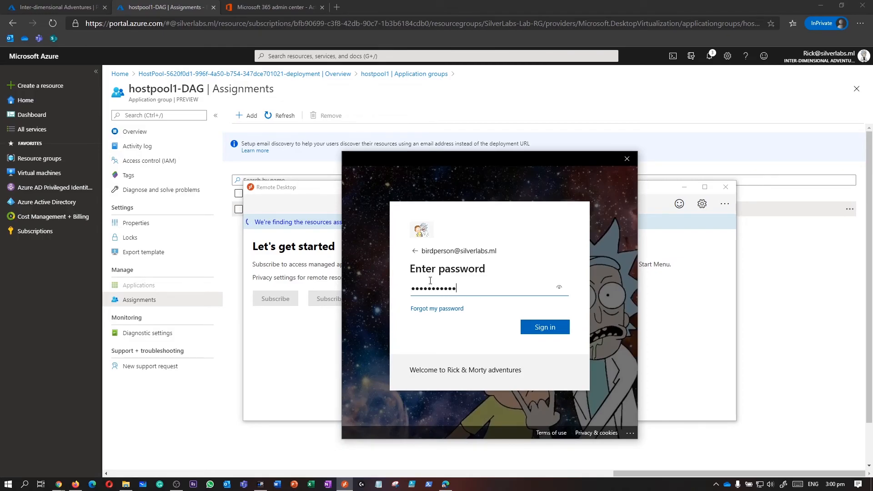
left_click(545, 331)
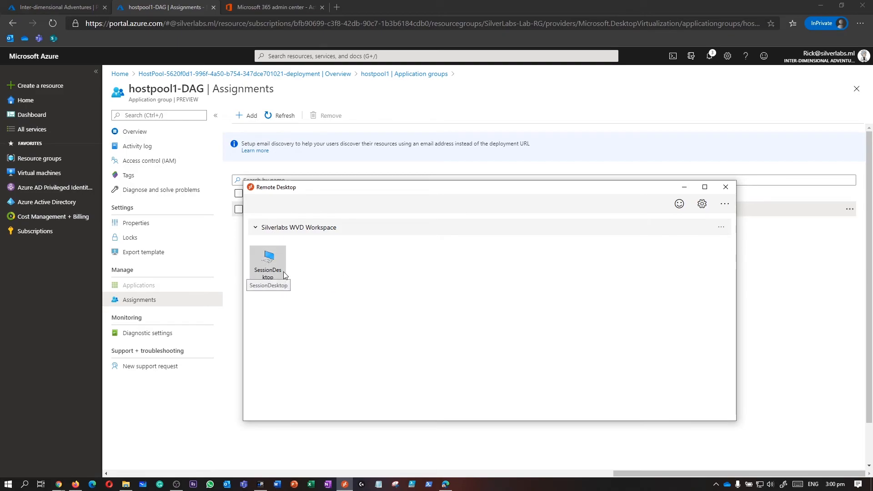
Step: Turn off default settings for SessionDesktop and set its display configuration to Single display
right_click(283, 272)
left_click(274, 279)
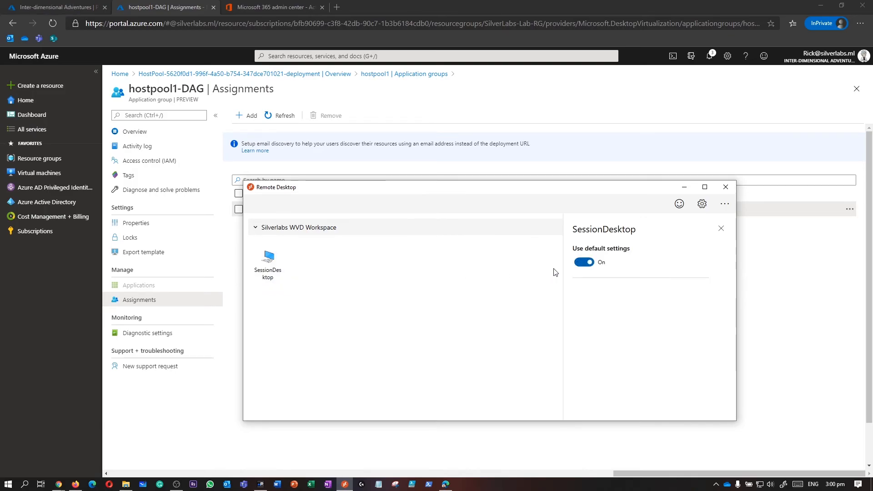
left_click(584, 262)
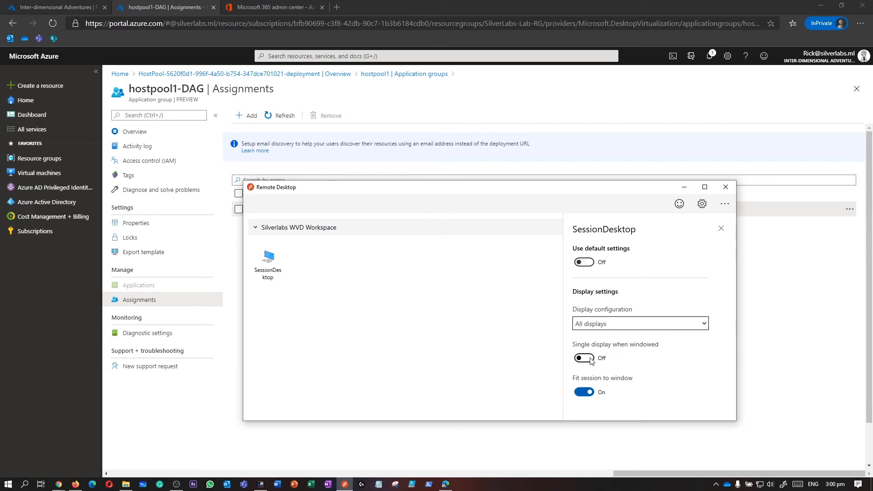
left_click(600, 324)
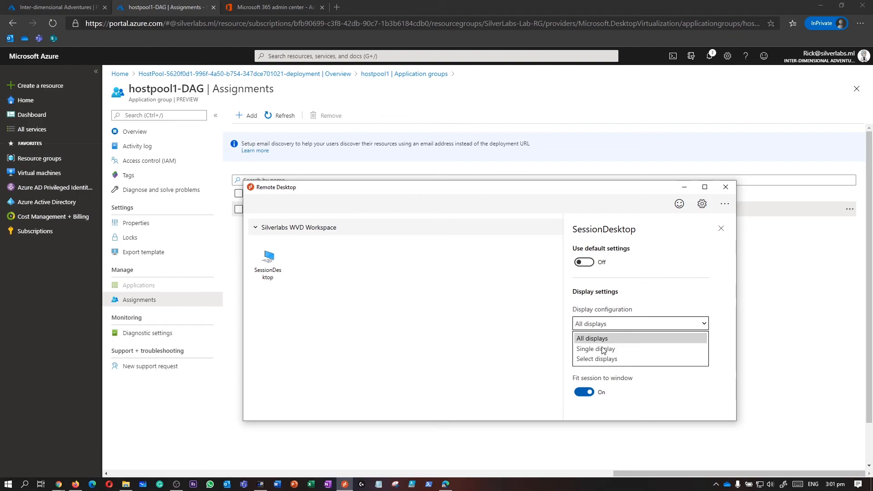
left_click(603, 349)
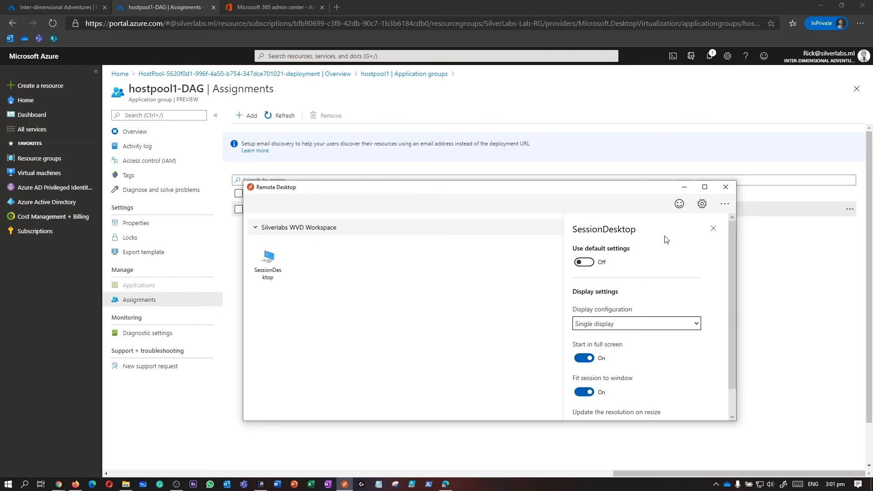
left_click(713, 228)
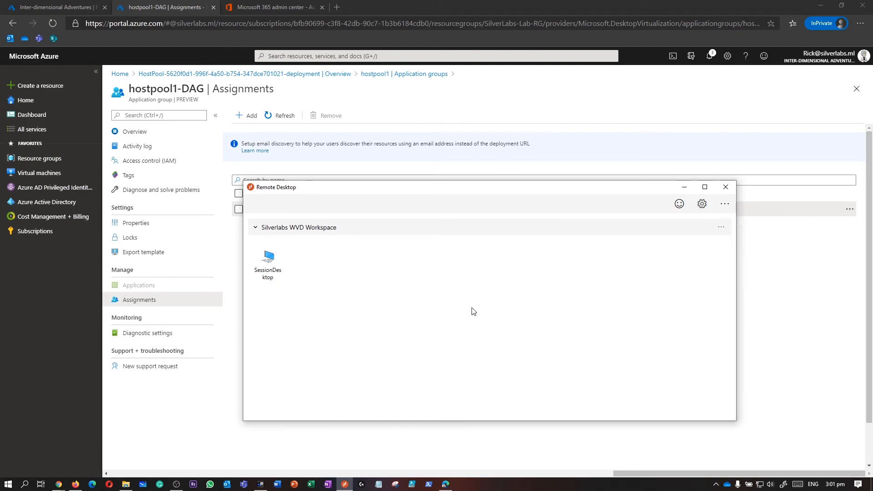
Step: Switch the Remote Desktop client's app mode to Dark
left_click(703, 205)
left_click(576, 317)
left_click(445, 303)
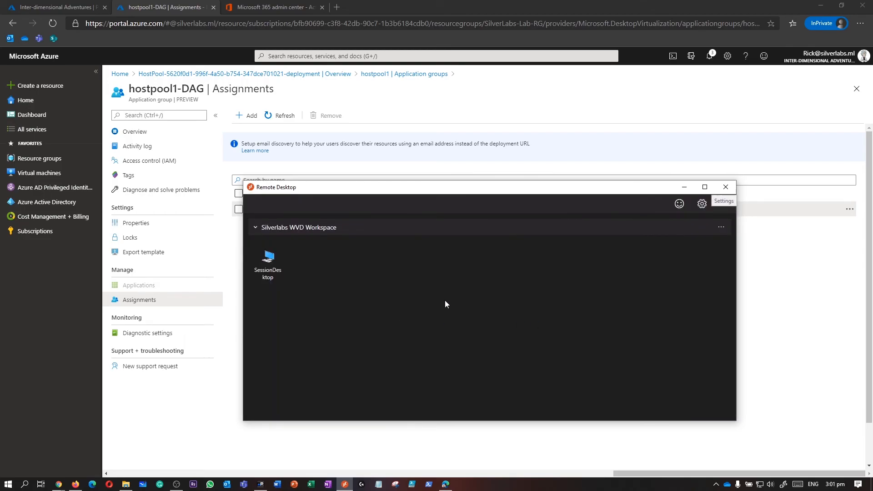
Step: Connect to SessionDesktop, entering the user's password in Windows Security
double_click(275, 267)
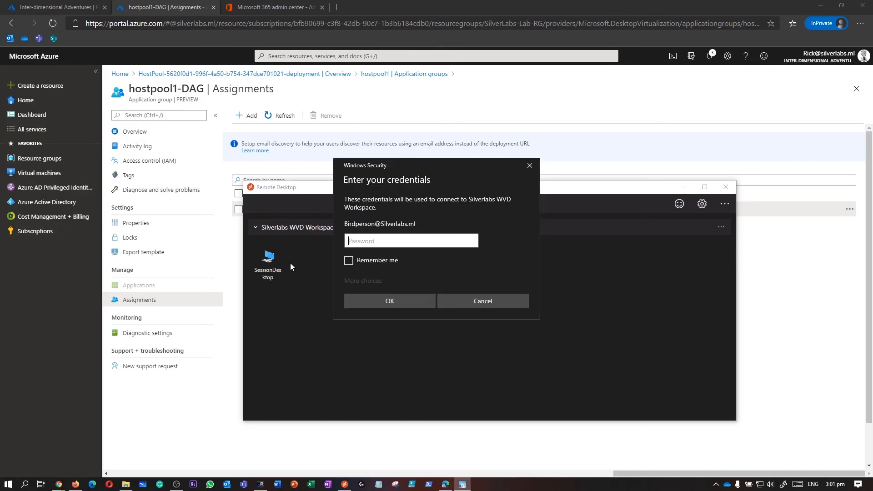
type("•••••••••••")
key("Return")
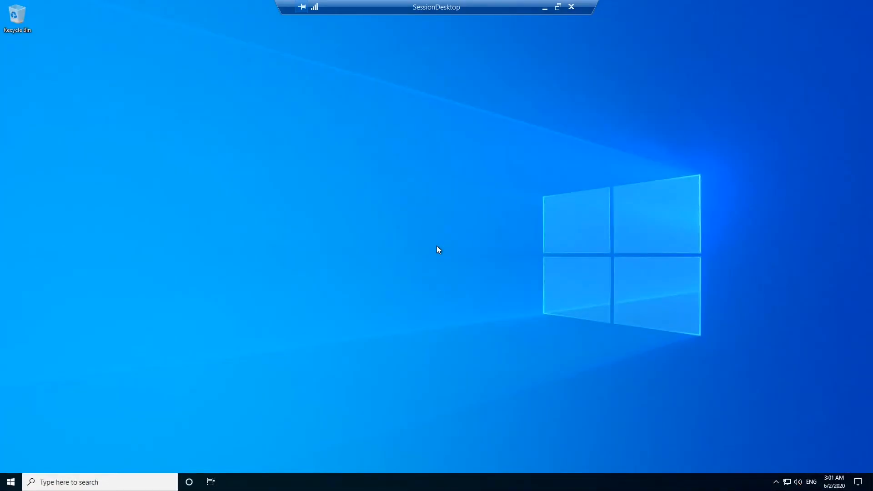
Step: Refresh the remote desktop and launch Excel from the session's Start menu
right_click(147, 183)
left_click(148, 185)
left_click(11, 483)
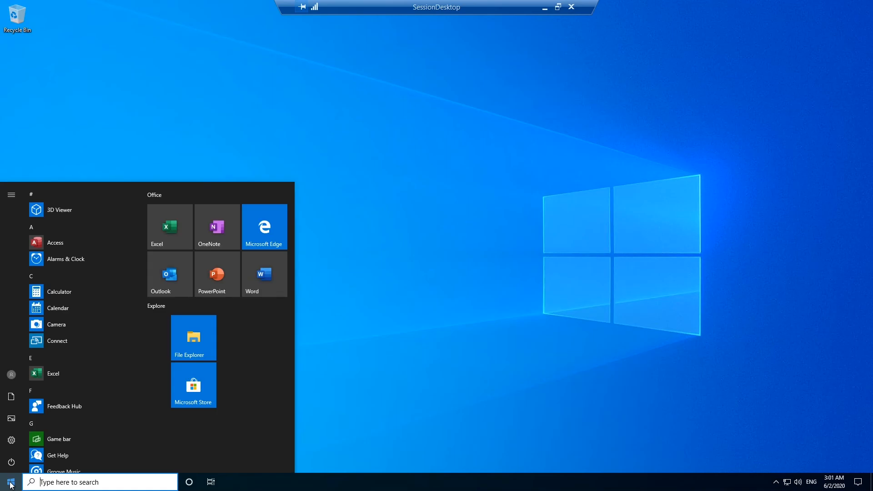
scroll(134, 352, "down", 3)
scroll(132, 362, "down", 2)
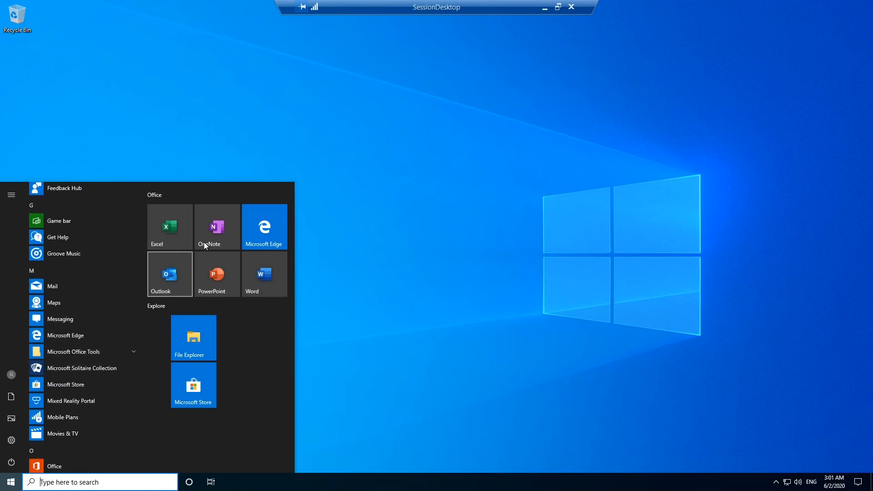
left_click(179, 225)
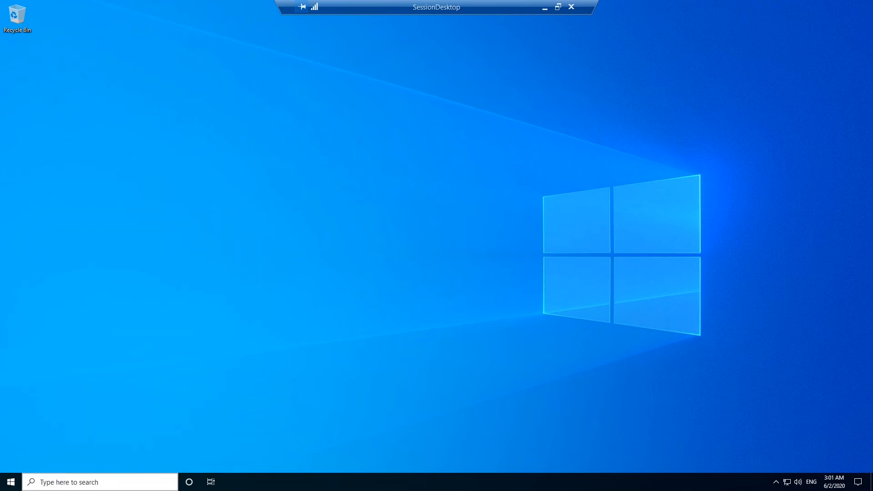
left_click(11, 481)
scroll(136, 425, "down", 10)
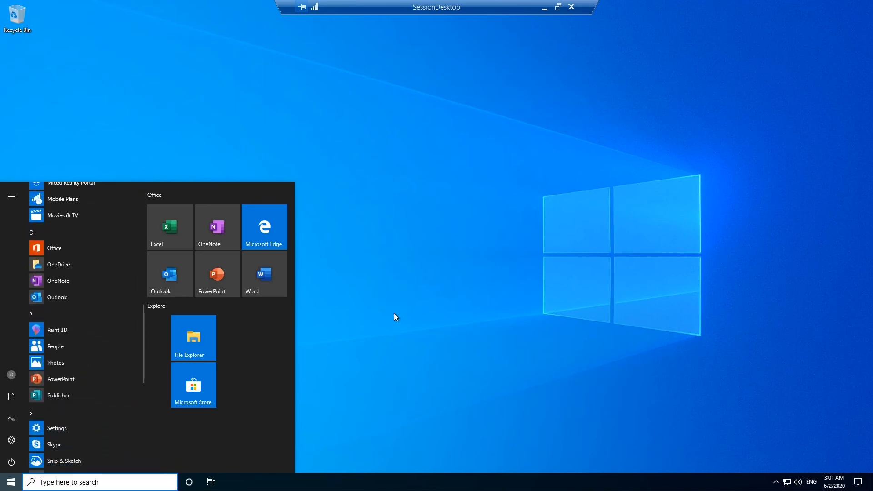
right_click(393, 314)
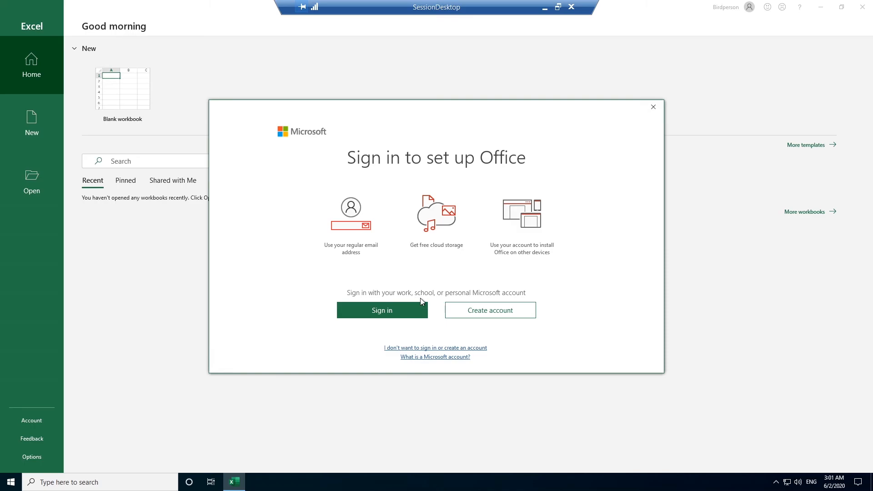
Step: Dismiss the Office sign-in prompt and accept sending optional diagnostic data in the privacy setup
left_click(657, 107)
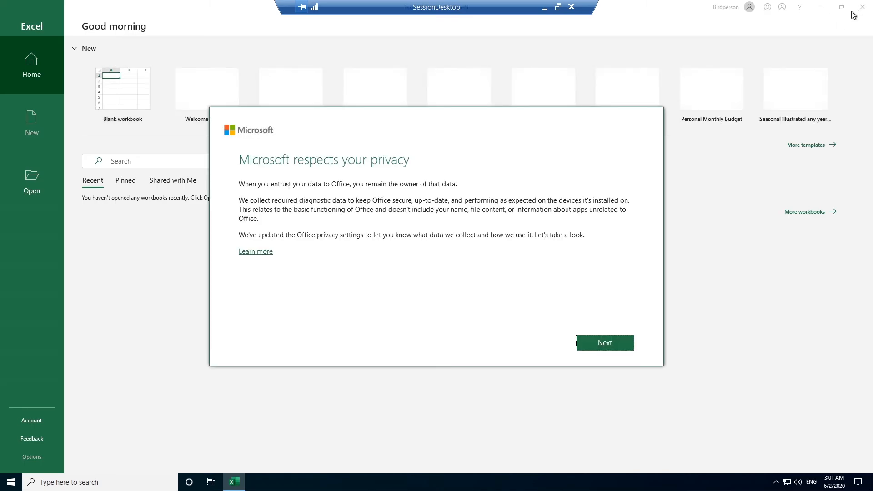
left_click(611, 346)
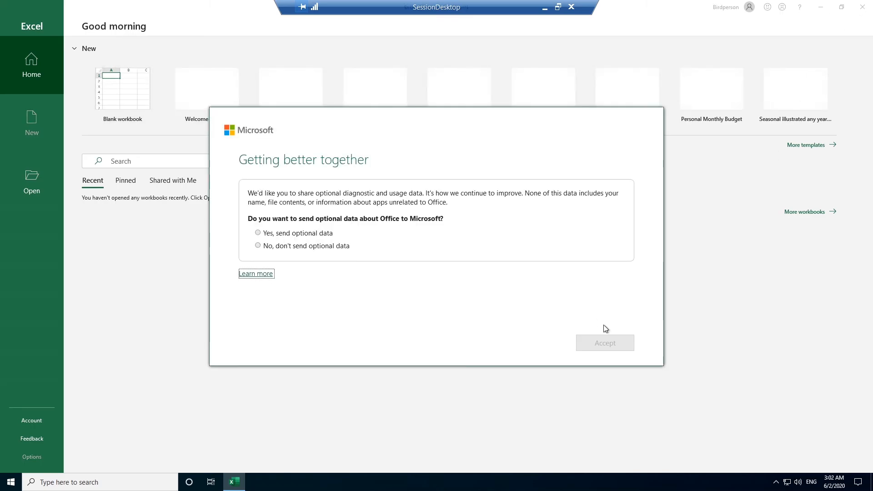
left_click(306, 235)
left_click(599, 339)
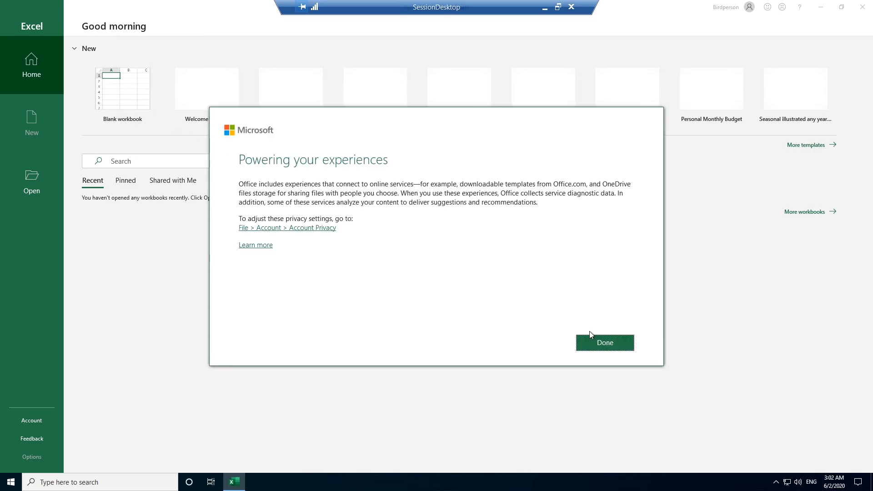
left_click(604, 343)
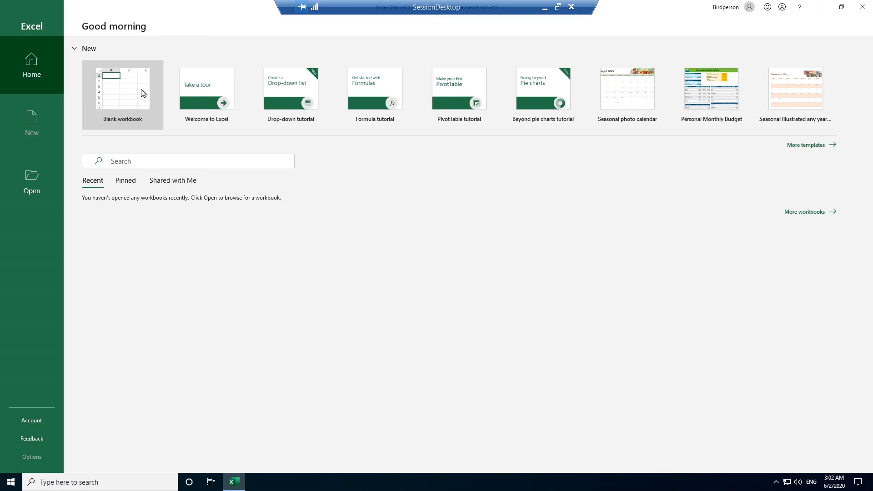
Step: Check the signed-in account and browse Excel's Open locations before returning home
left_click(725, 8)
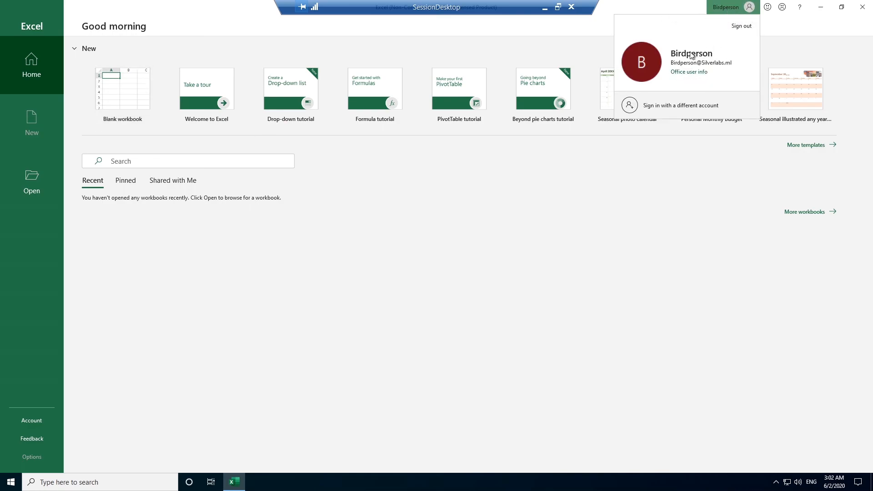
left_click(102, 90)
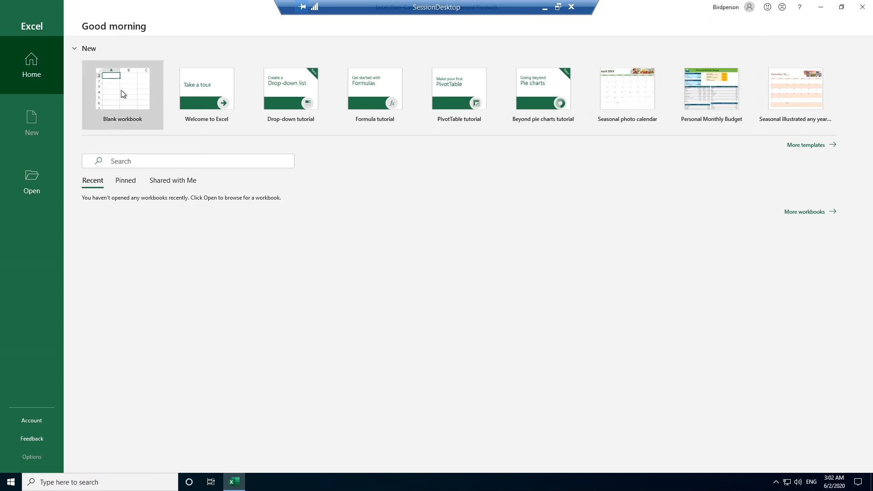
left_click(26, 192)
left_click(32, 74)
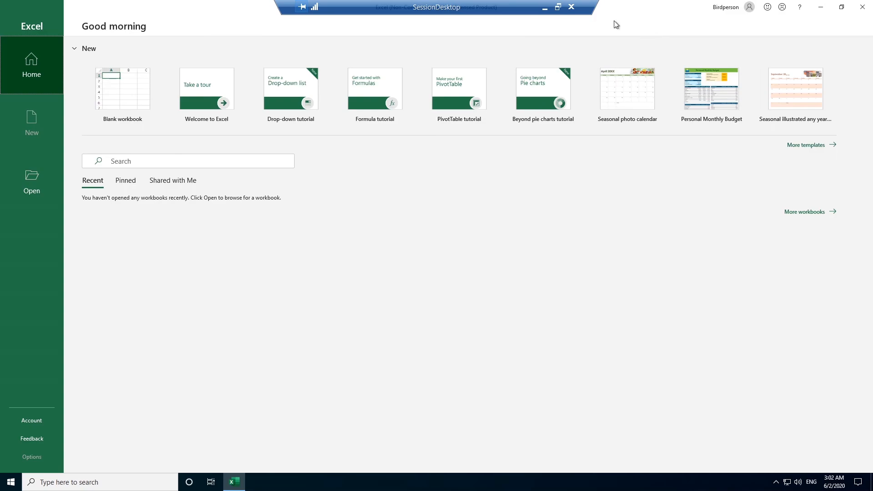
Step: Close Excel and disconnect the remote session
left_click(867, 10)
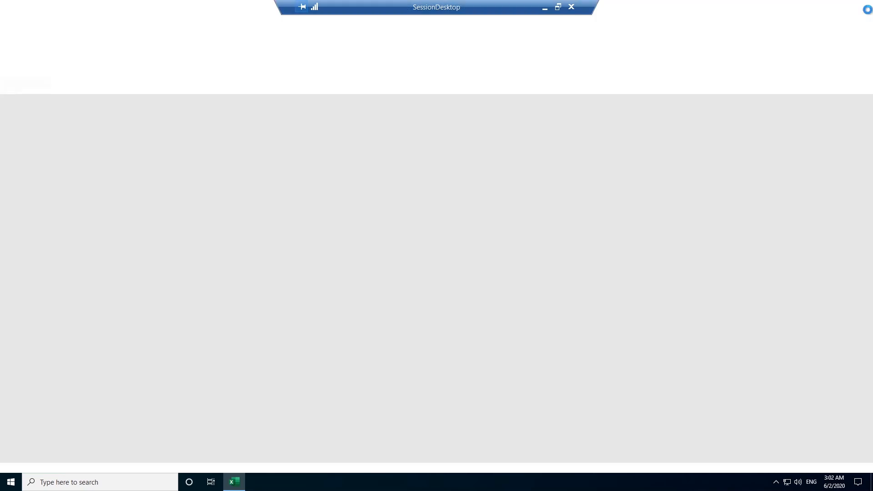
left_click(572, 8)
left_click(464, 261)
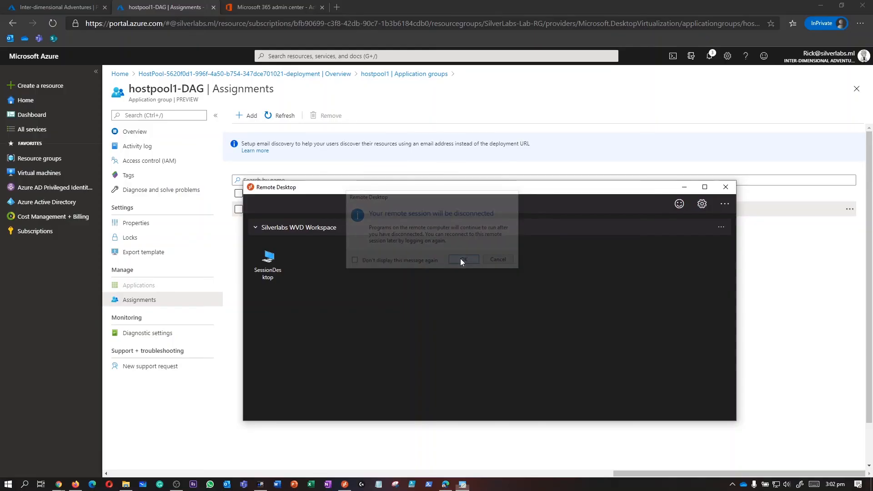